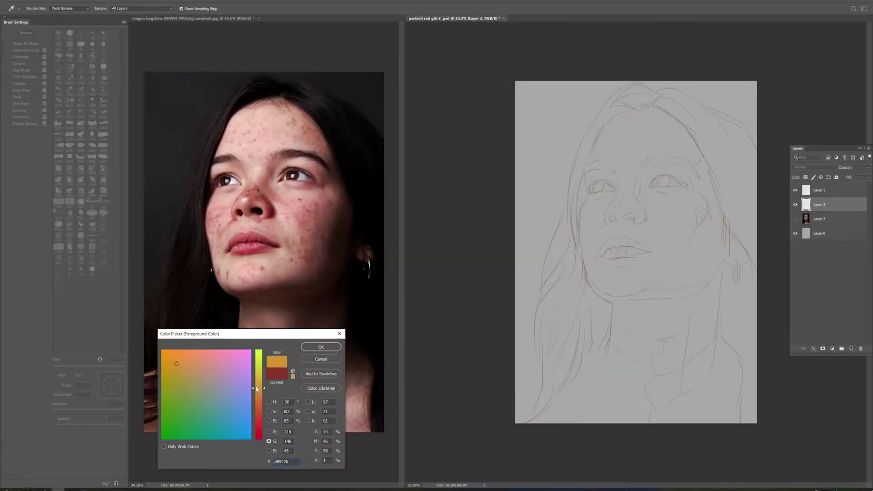
- Shift the colour to yellow and paint yellow light across the forehead
left_click_drag(264, 388, 264, 375)
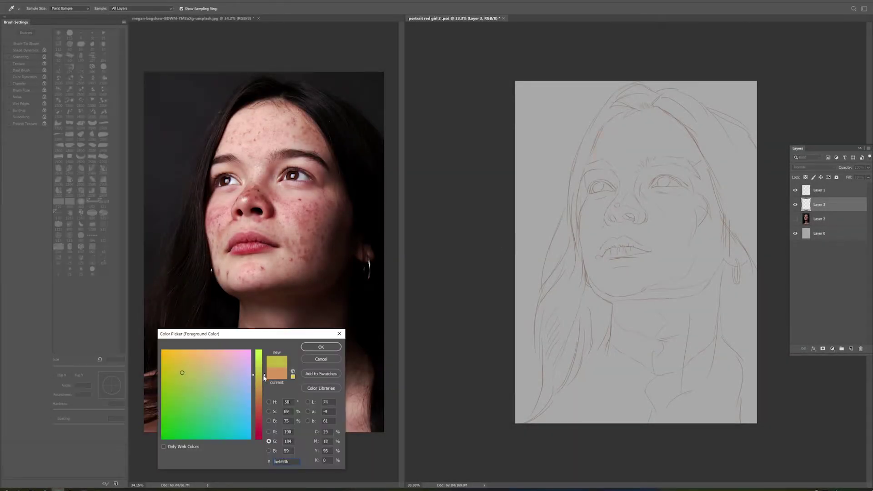
key("Return")
key("b")
mouse_move(587, 168)
left_mouse_down()
mouse_move(616, 129)
mouse_move(678, 130)
mouse_move(692, 260)
mouse_move(710, 273)
mouse_move(681, 300)
mouse_move(686, 288)
left_mouse_up()
- Add yellow light over the right eye area and across the bottom of the portrait
key("Return")
key("b")
left_click(201, 426)
key("Return")
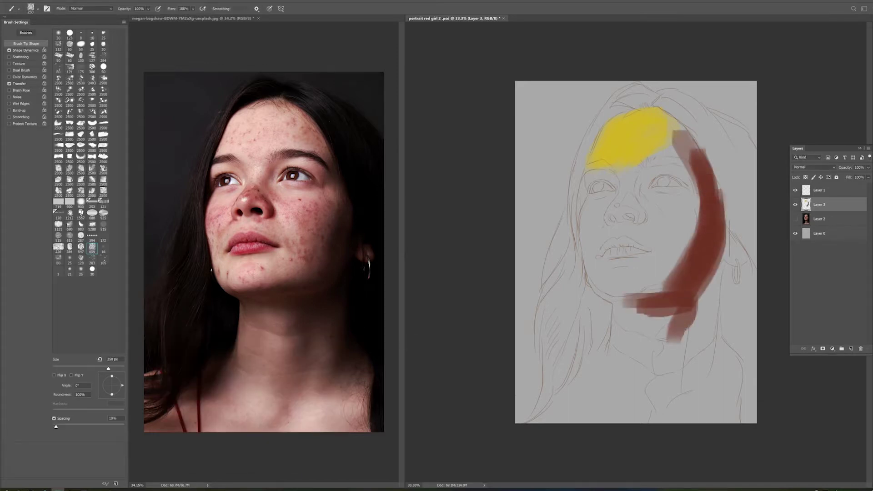
left_click_drag(691, 186, 642, 193)
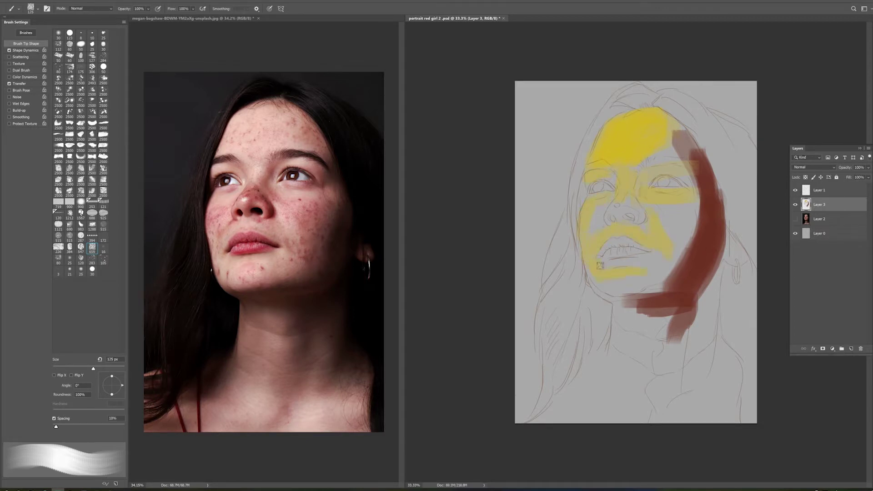
left_click_drag(653, 428, 617, 410)
- Paint orange shadows with a 300 px brush down the right side, beside the eye and cheek
left_click(263, 388)
key("Return")
left_click_drag(680, 136, 696, 157)
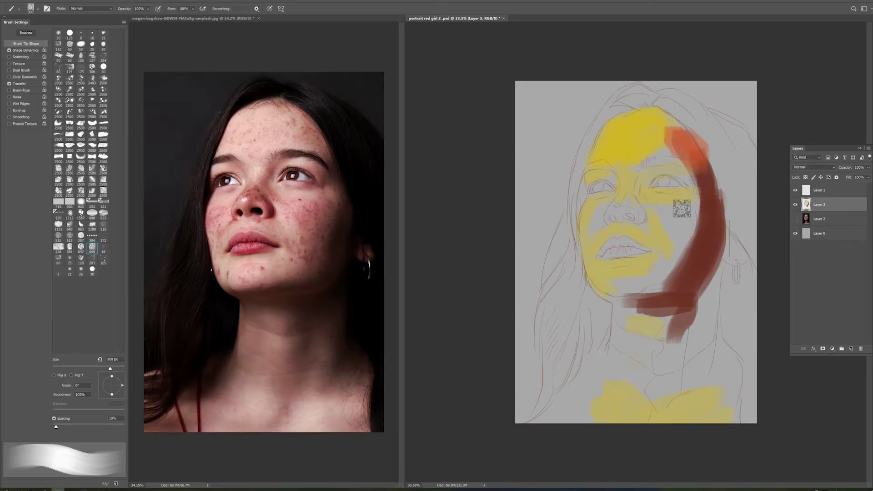
left_click_drag(677, 200, 671, 263)
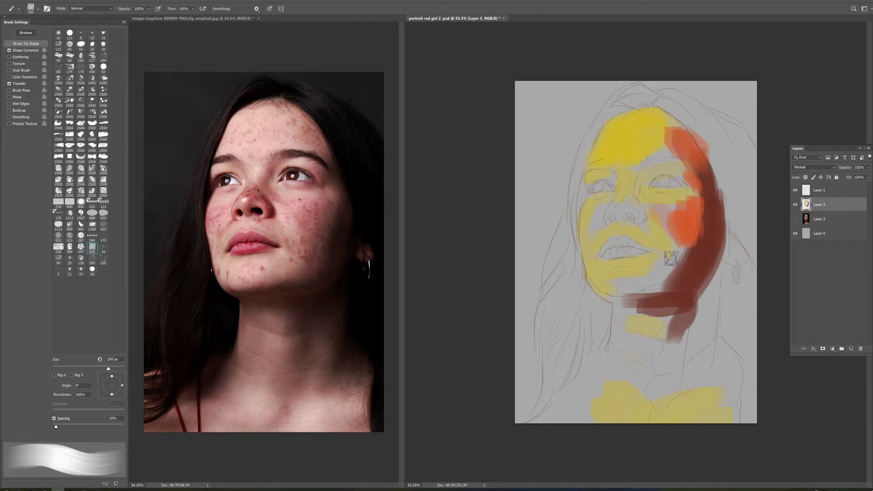
left_click_drag(682, 200, 665, 282)
left_click(700, 207, "alt")
left_click_drag(682, 200, 655, 273)
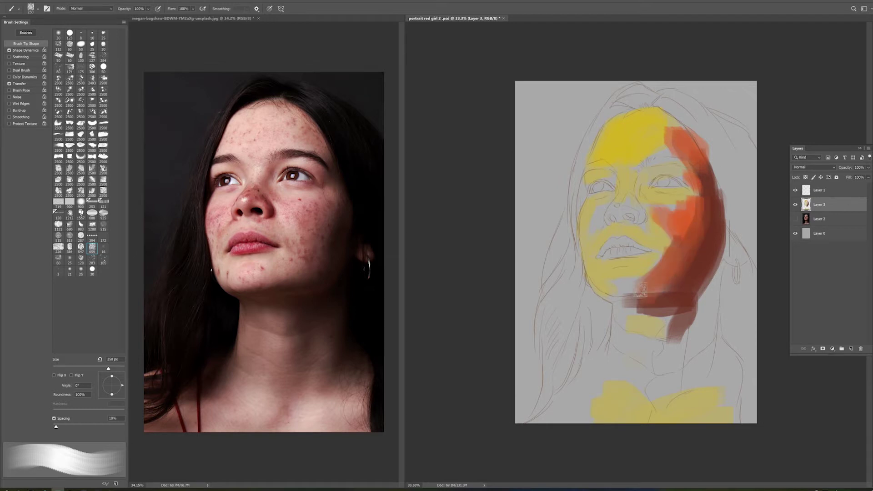
- Draw a thin red-orange line below the chin and block pinkish skin tone onto the neck
key("bracketleft")
key("bracketleft")
key("bracketleft")
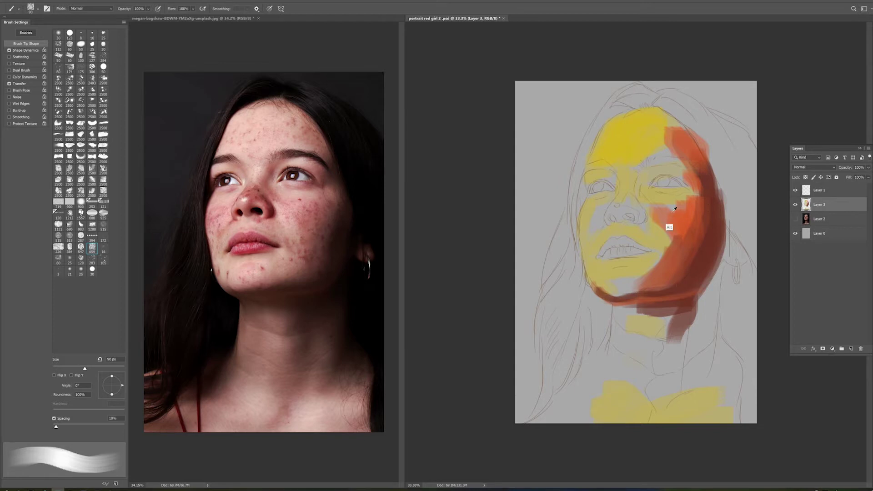
key("bracketleft")
key("bracketleft")
key("bracketleft")
left_click_drag(613, 306, 607, 351)
key("bracketright")
key("bracketright")
key("bracketright")
key("bracketright")
key("bracketright")
key("bracketright")
mouse_move(624, 314)
left_mouse_down()
mouse_move(616, 311)
mouse_move(693, 310)
left_mouse_up()
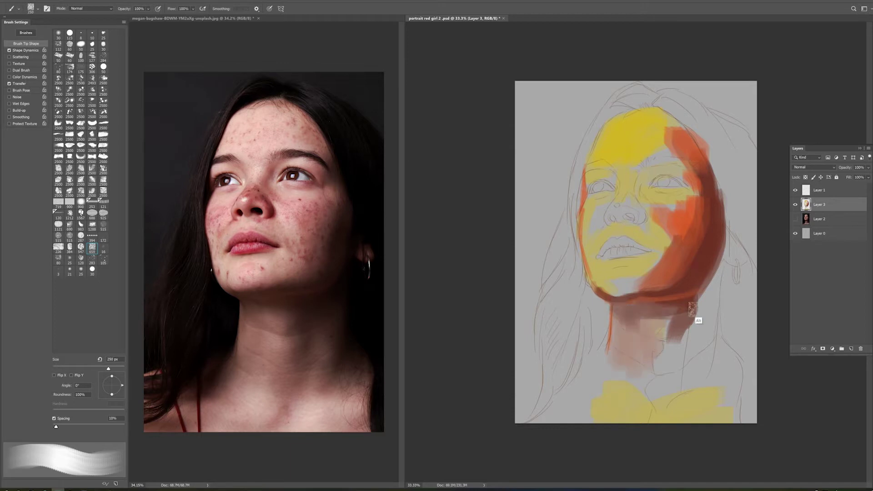
left_click(671, 211, "alt")
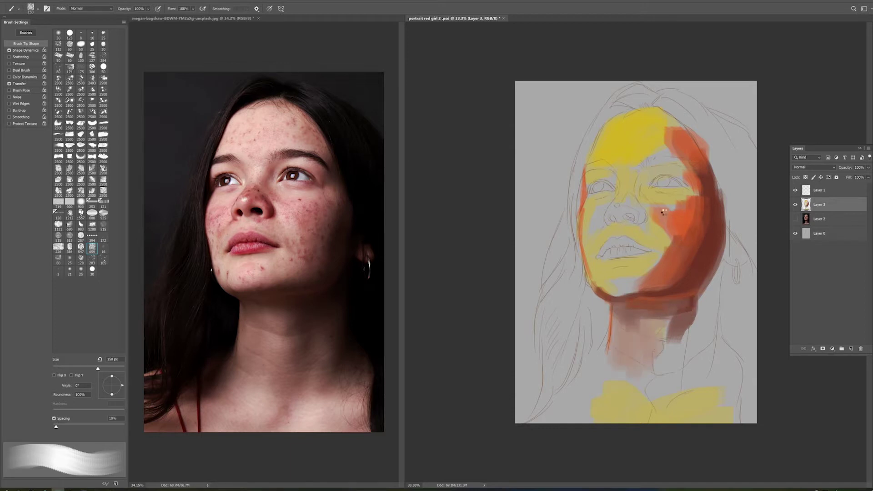
key("bracketleft")
key("bracketleft")
key("bracketleft")
key("bracketleft")
key("bracketleft")
key("bracketleft")
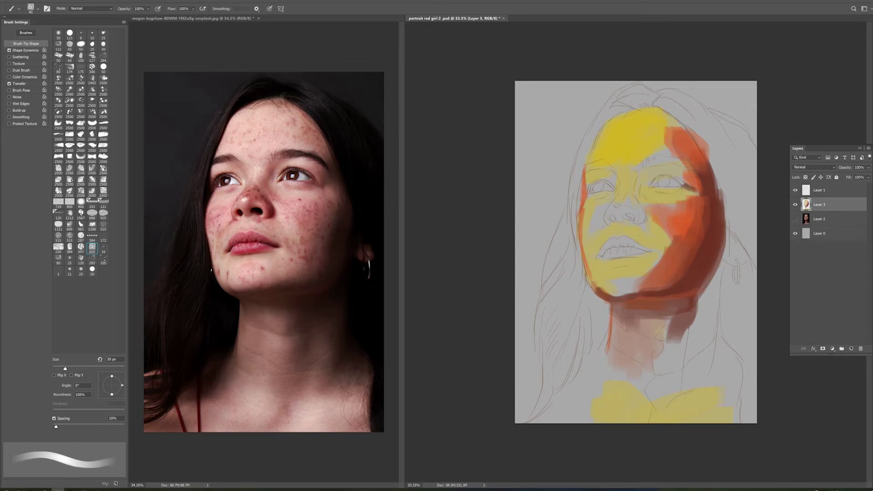
- Trace the right eyelid in dark red
left_click(178, 430)
key("Return")
key("bracketright")
left_click_drag(649, 180, 689, 192)
key("bracketright")
key("Return")
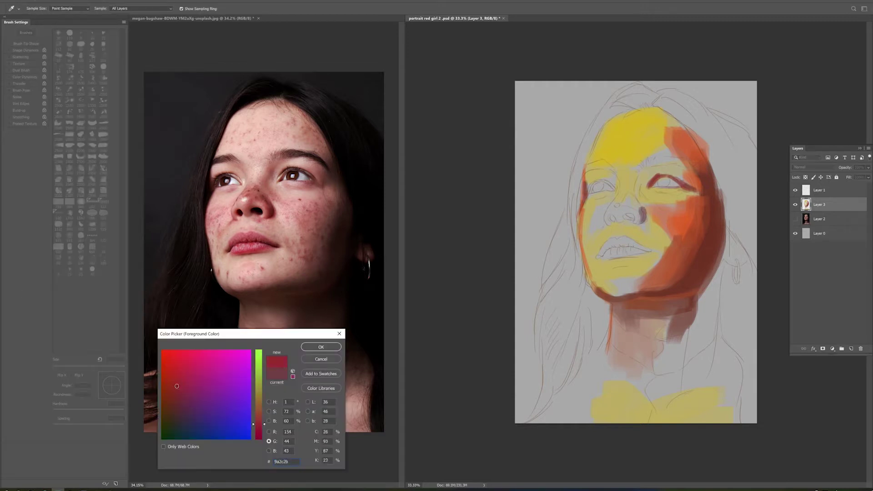
- Paint red-orange on the nose bridge
left_click(178, 385)
key("Return")
key("bracketright")
left_click_drag(634, 214, 616, 194)
key("bracketright")
- Choose a dark hair colour and dab it at the top of the head
key("bracketright")
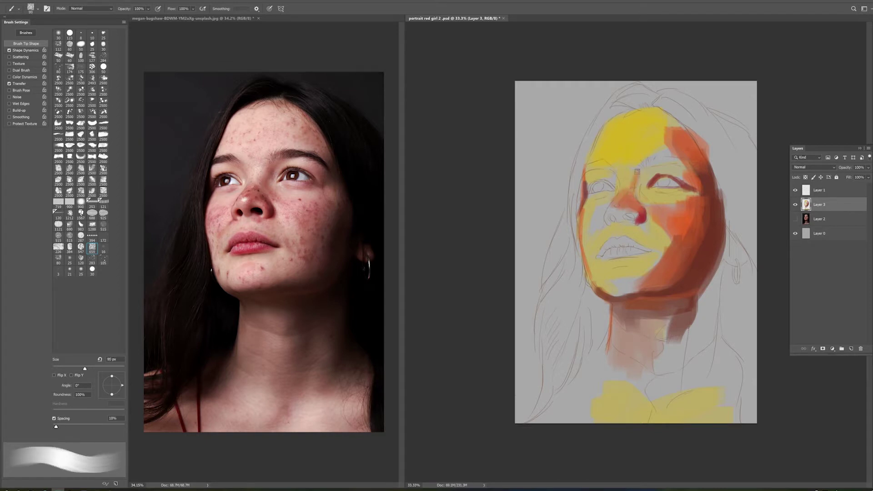
key("F12")
key("Return")
mouse_move(619, 114)
left_mouse_down()
mouse_move(635, 112)
mouse_move(571, 182)
mouse_move(587, 159)
left_mouse_up()
key("F12")
left_click(259, 432)
key("Return")
key("bracketleft")
key("bracketleft")
- Paint dark grey hair across the top, down the left side, beside the neck and at the forehead
key("bracketright")
key("bracketright")
left_click_drag(655, 95, 605, 111)
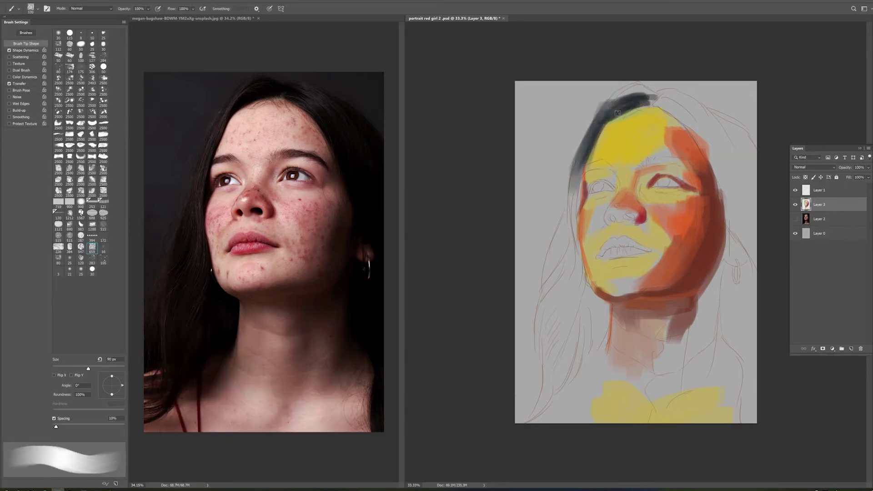
key("bracketright")
key("bracketright")
key("bracketright")
left_click_drag(580, 160, 571, 232)
left_click_drag(608, 302, 600, 360)
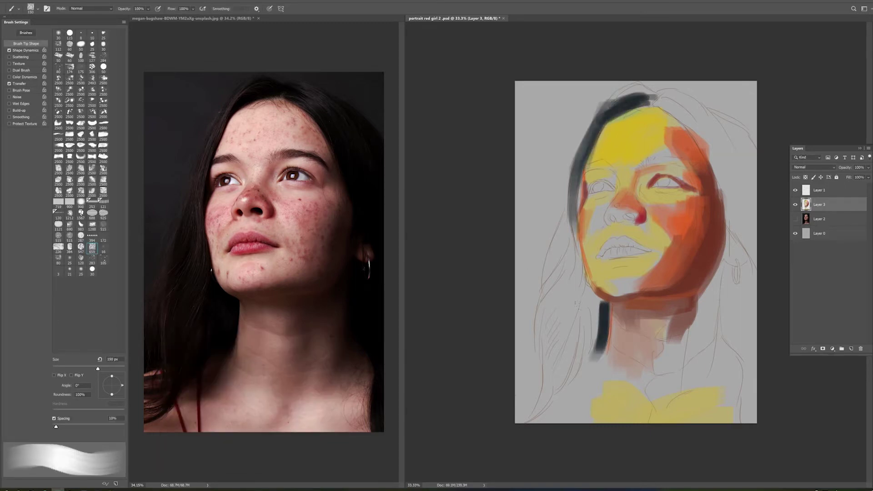
scroll(623, 281, "up", 3)
key("bracketleft")
key("bracketleft")
key("bracketleft")
mouse_move(549, 120)
left_mouse_down()
mouse_move(546, 80)
mouse_move(542, 132)
left_mouse_up()
left_click_drag(637, 228, 616, 250)
left_click_drag(553, 59, 523, 150)
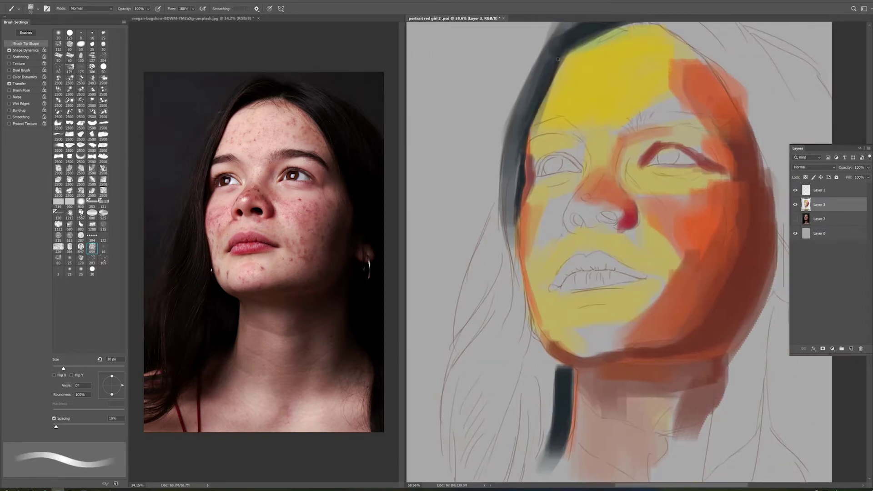
- Paint dark hair across the top of the head and along its right side
key("bracketleft")
left_click_drag(616, 250, 576, 303)
left_click_drag(605, 75, 550, 105)
key("bracketright")
mouse_move(607, 55)
left_mouse_down()
mouse_move(625, 61)
mouse_move(641, 100)
mouse_move(708, 148)
mouse_move(596, 101)
left_mouse_up()
left_click_drag(656, 103, 710, 172)
- Broaden the dark hair with a 175 px brush and extend it down the right side to the jaw
key("bracketright")
key("bracketright")
key("bracketright")
mouse_move(691, 118)
left_mouse_down()
mouse_move(764, 264)
mouse_move(740, 230)
left_mouse_up()
mouse_move(732, 178)
left_mouse_down()
mouse_move(768, 282)
mouse_move(767, 273)
mouse_move(756, 325)
left_mouse_up()
key("bracketleft")
key("bracketleft")
key("bracketleft")
mouse_move(758, 254)
left_mouse_down()
mouse_move(750, 342)
mouse_move(723, 419)
left_mouse_up()
left_click(795, 204)
left_click_drag(727, 312, 711, 394)
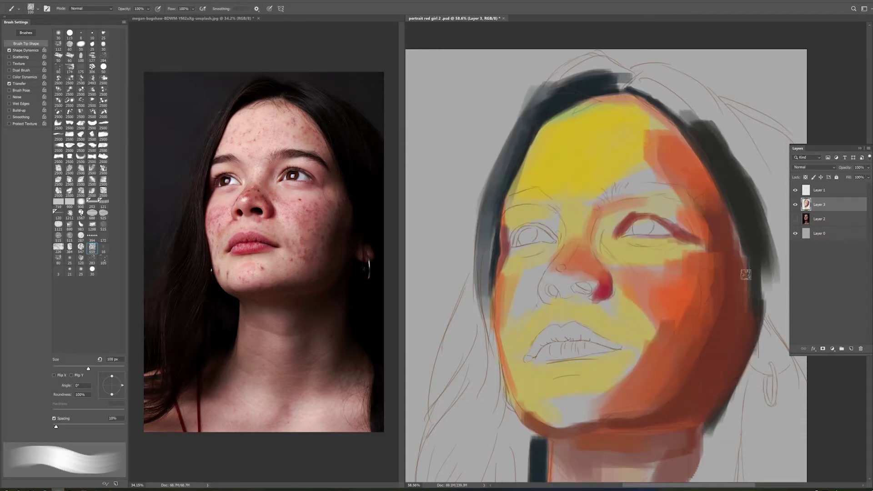
- Hide Layer 3 to check the sketch and paint a dark eyebrow stroke
key("bracketleft")
key("bracketleft")
left_click(796, 204)
key("bracketleft")
key("bracketleft")
key("bracketleft")
mouse_move(639, 188)
left_mouse_down()
mouse_move(678, 191)
mouse_move(654, 189)
left_mouse_up()
key("super")
key("super")
key("bracketright")
key("bracketright")
key("bracketright")
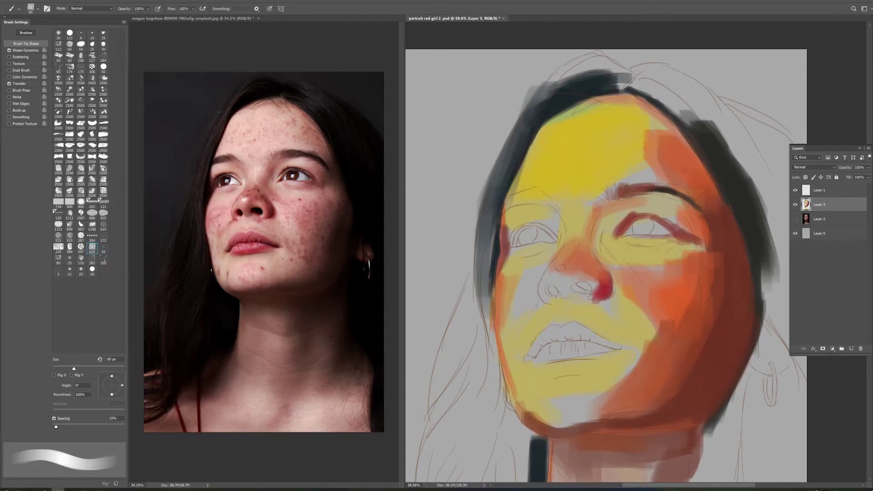
key("bracketleft")
key("bracketleft")
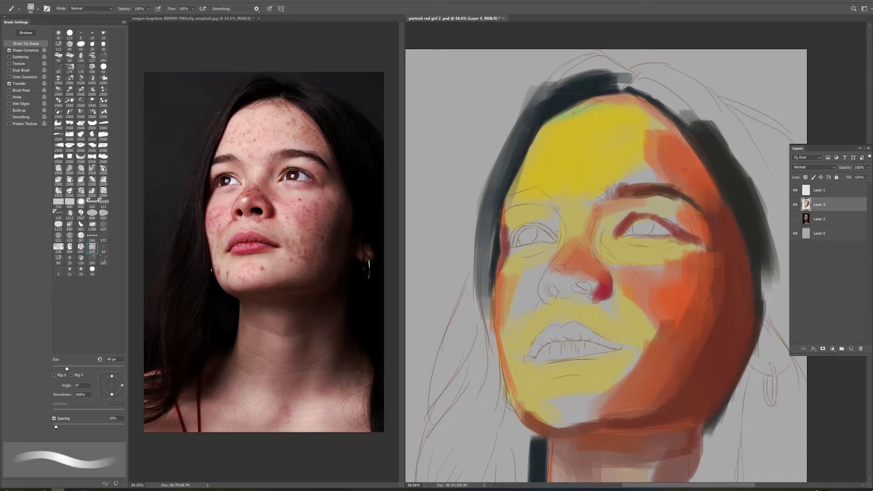
key("bracketright")
key("bracketright")
key("bracketright")
- Blend lighter yellow over the forehead, then try and undo speckled 515 brush texture
left_click_drag(651, 154, 640, 105)
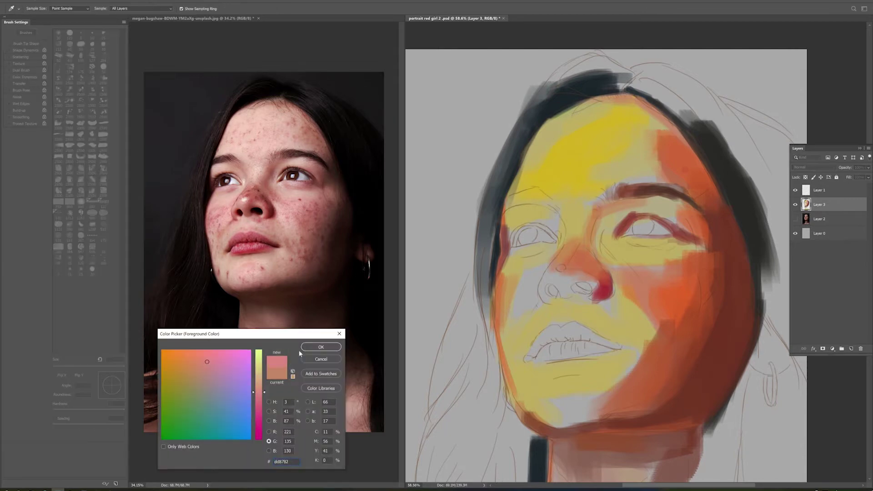
left_click(103, 226)
left_click_drag(564, 173, 637, 128)
key("ctrl+z")
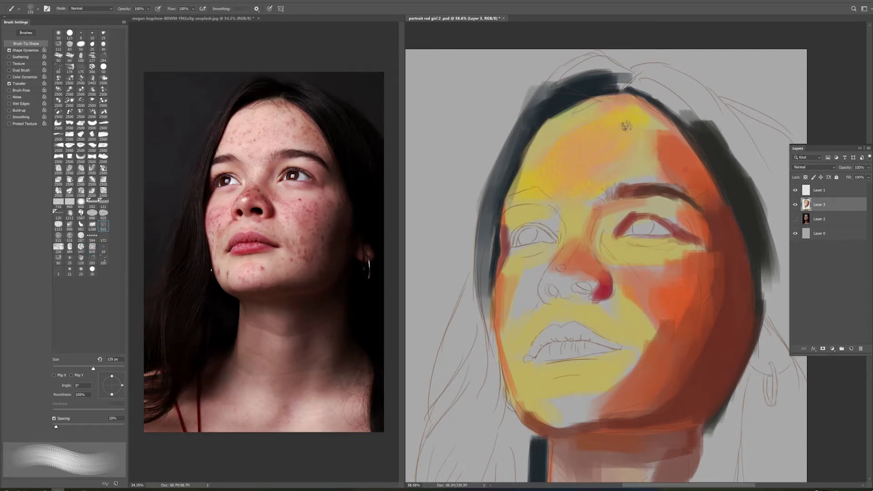
key("bracketleft")
key("bracketleft")
key("bracketleft")
- Paint pink on the forehead, nose bridge, below the right eye and near the left eye
key("bracketleft")
key("bracketleft")
key("bracketleft")
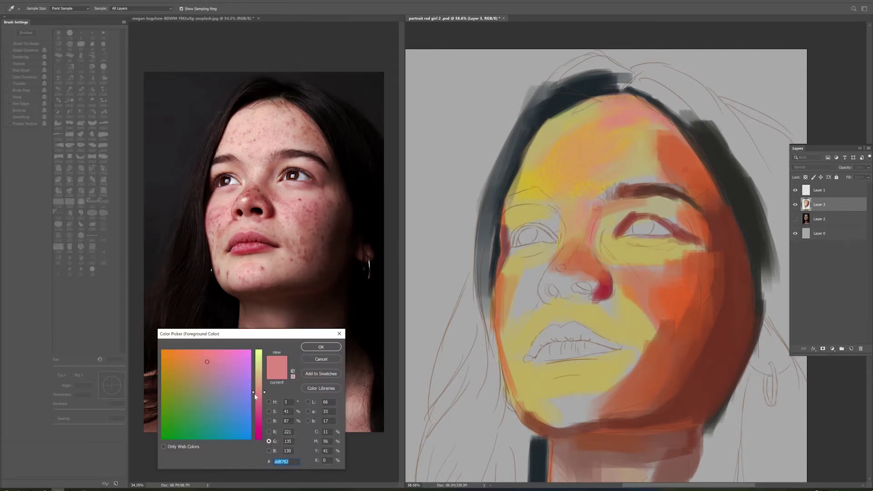
key("Return")
left_click_drag(600, 234, 591, 218)
key("bracketright")
key("bracketright")
key("bracketright")
left_click_drag(643, 248, 676, 241)
mouse_move(565, 212)
left_mouse_down()
mouse_move(523, 227)
mouse_move(546, 193)
left_mouse_up()
key("bracketleft")
- Darken both nostrils in dark brown with a 30 px hard round brush
left_click(663, 200, "alt")
key("shift+period")
left_click_drag(552, 289, 554, 292)
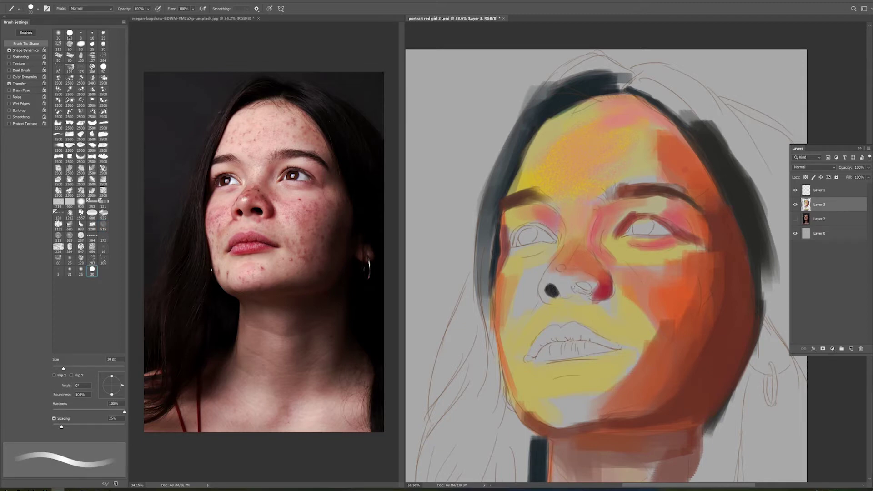
left_click_drag(577, 288, 585, 290)
left_click_drag(583, 288, 607, 290)
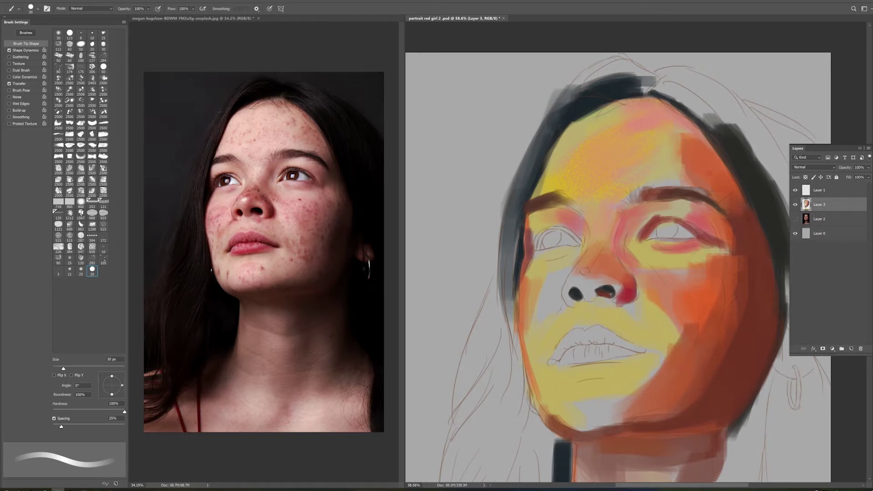
- Dab darker orange on the nose bridge and paint sampled coral-pink on the left cheek
key("bracketright")
key("bracketright")
key("bracketright")
key("bracketright")
key("bracketright")
key("bracketleft")
key("bracketleft")
key("bracketleft")
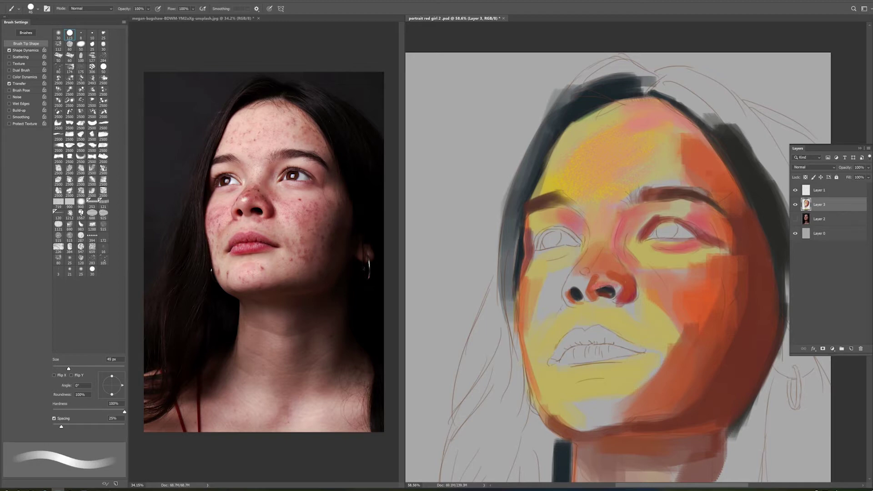
key("bracketleft")
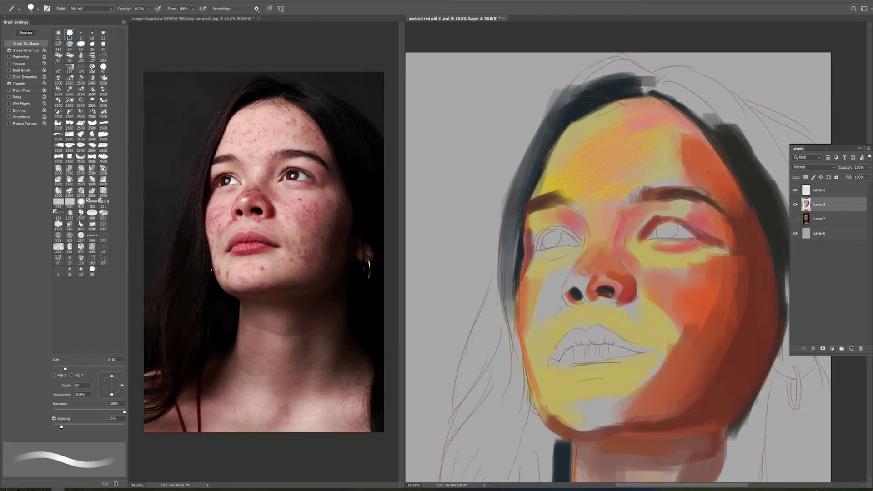
key("bracketright")
key("bracketright")
key("bracketright")
key("bracketright")
key("bracketright")
key("bracketright")
key("bracketright")
key("bracketright")
key("bracketright")
left_click(598, 261)
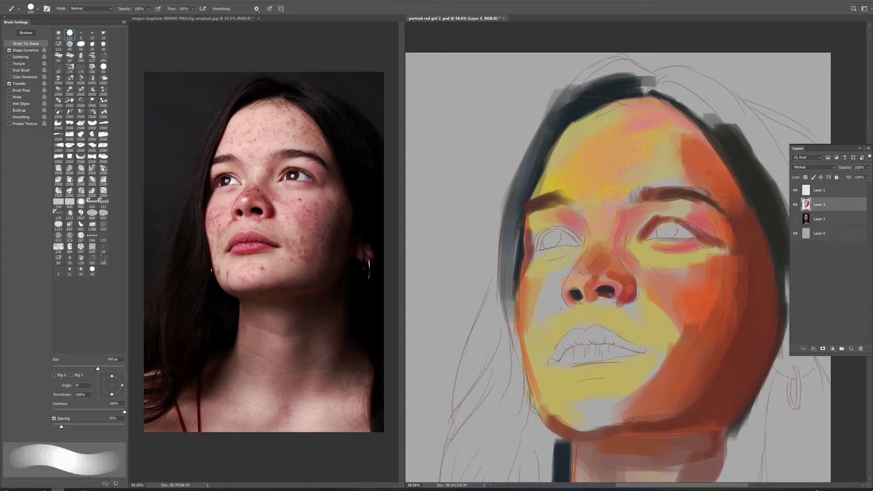
left_click(618, 286, "alt")
left_click_drag(536, 283, 530, 324)
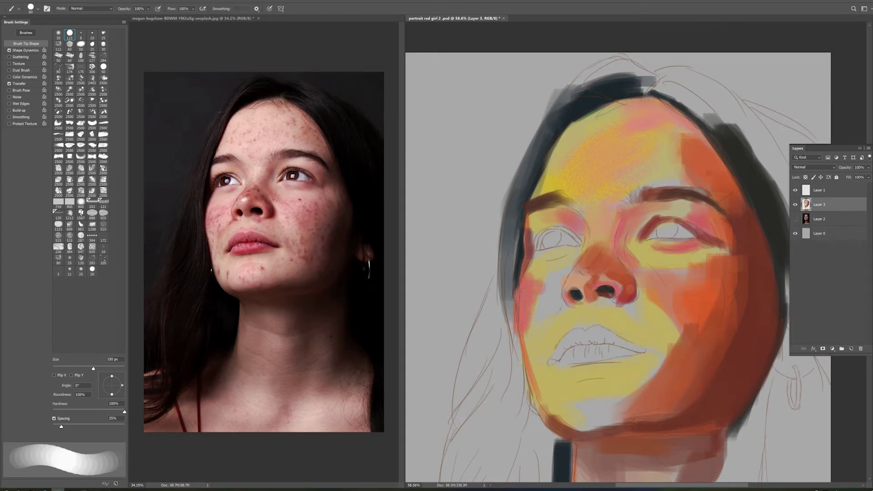
- Add a yellow stroke on the face and a dark dab to the hair with the 515 brush
key("bracketleft")
key("bracketleft")
key("bracketleft")
left_click_drag(546, 432, 515, 395)
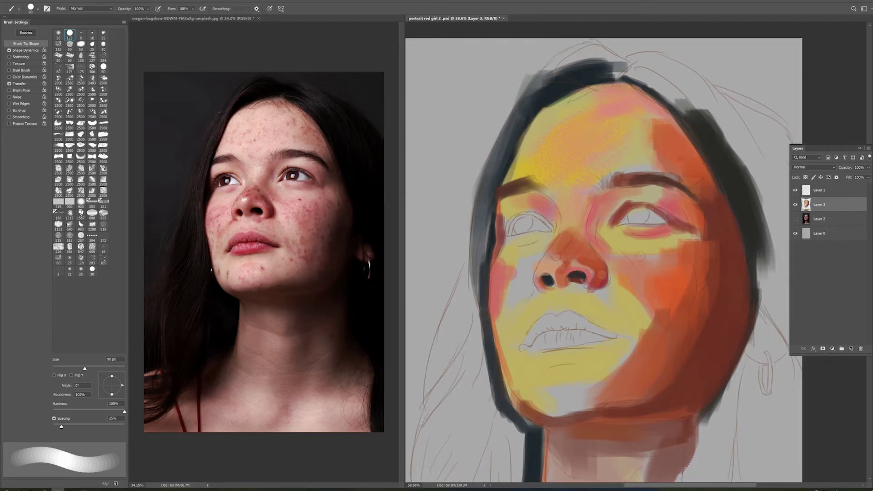
scroll(591, 273, "down", 2)
left_click_drag(582, 455, 751, 446)
left_click(69, 236)
mouse_move(773, 114)
left_mouse_down()
mouse_move(787, 207)
mouse_move(751, 82)
mouse_move(782, 175)
mouse_move(801, 312)
left_mouse_up()
- Paint dark hair down the right side beside the jaw and neck with a 250 px brush
left_click_drag(764, 246, 791, 336)
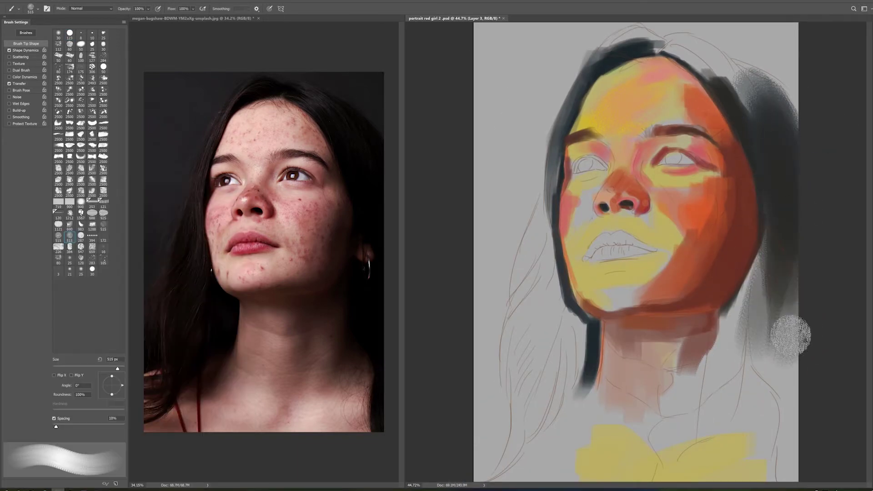
key("ctrl+z")
key("bracketleft")
key("bracketleft")
key("bracketleft")
mouse_move(757, 265)
left_mouse_down()
mouse_move(727, 323)
mouse_move(730, 414)
left_mouse_up()
left_click_drag(741, 310, 750, 409)
left_click_drag(774, 246, 792, 298)
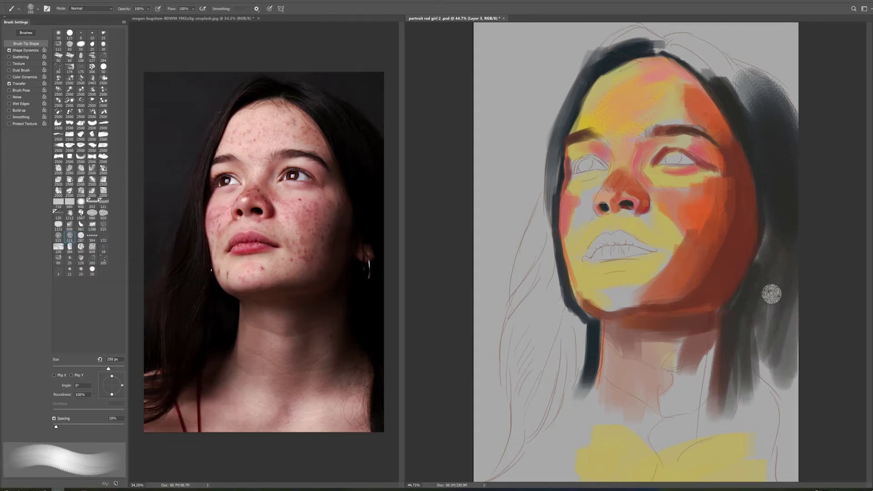
- Darken the right-side hair with dark grey strokes and add a grey stroke on the left
key("alt+shift+c")
left_click(327, 349)
left_click_drag(793, 391, 795, 269)
left_click_drag(791, 477, 776, 293)
left_click_drag(774, 423, 739, 316)
mouse_move(496, 314)
left_mouse_down()
mouse_move(545, 205)
mouse_move(564, 132)
left_mouse_up()
- Paint dark brown sampled from the reference along the left and top hair, then dark navy across the top
key("bracketleft")
key("bracketleft")
key("bracketleft")
left_click(253, 398, "alt")
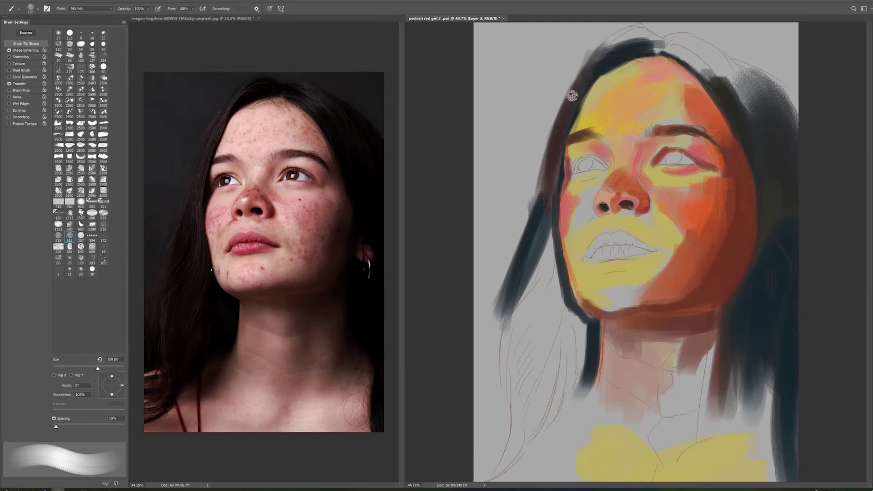
left_click_drag(577, 91, 741, 50)
left_click(181, 422)
left_click(327, 350)
left_click_drag(623, 32, 772, 94)
- Angle the brush tip to 150° and cover the upper-right hair in textured dark navy at 600 px
left_click_drag(111, 386, 119, 388)
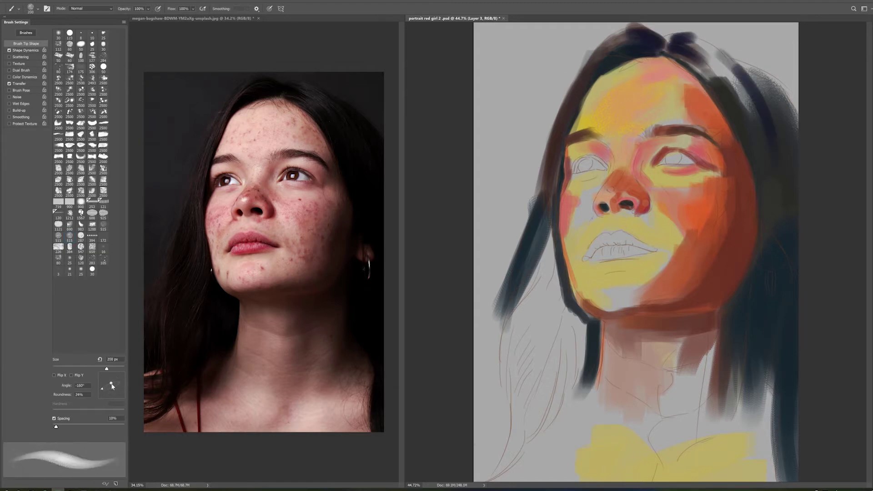
left_click_drag(739, 66, 775, 133)
key("bracketright")
key("bracketright")
key("bracketright")
left_click_drag(769, 80, 792, 164)
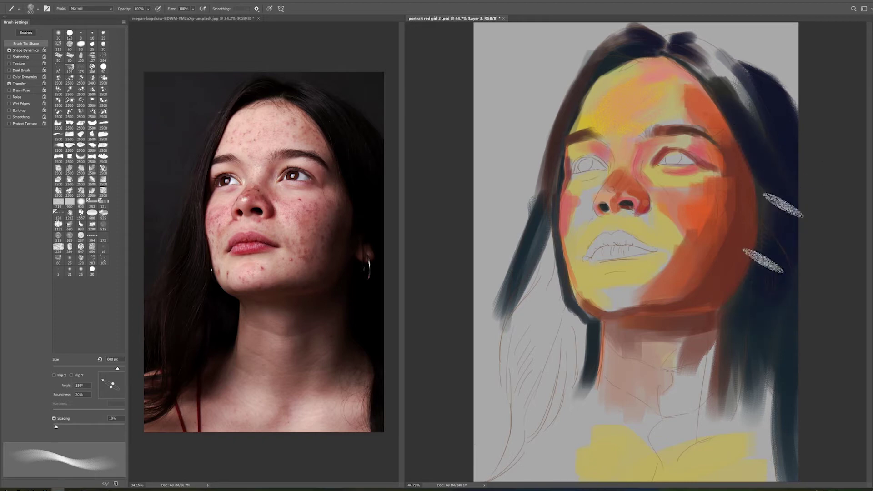
- Cover the left and lower-left hair in dark brown with a 600 px brush
left_click_drag(545, 258, 557, 345)
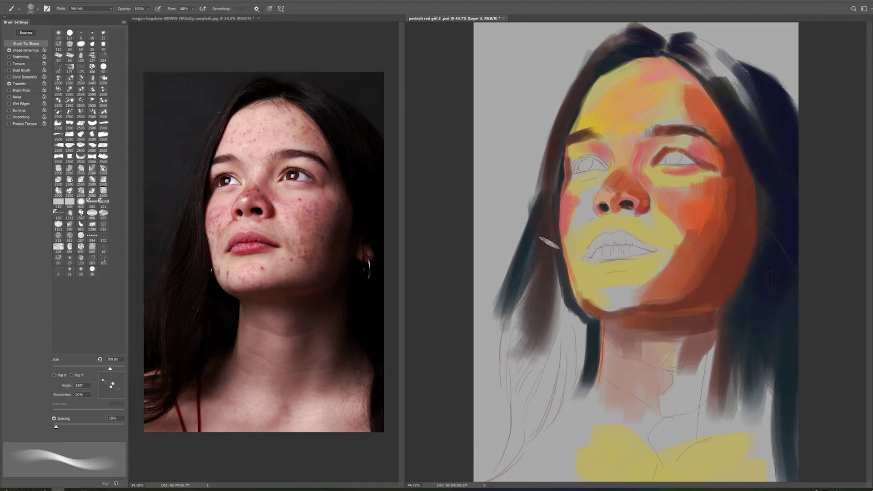
key("bracketleft")
key("bracketleft")
key("bracketleft")
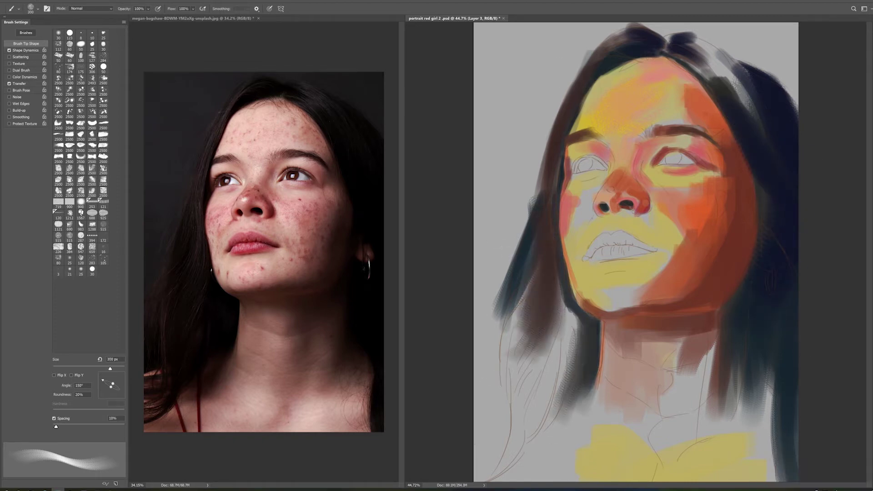
key("bracketright")
key("bracketright")
key("bracketright")
left_click_drag(523, 282, 553, 441)
left_click_drag(478, 477, 546, 291)
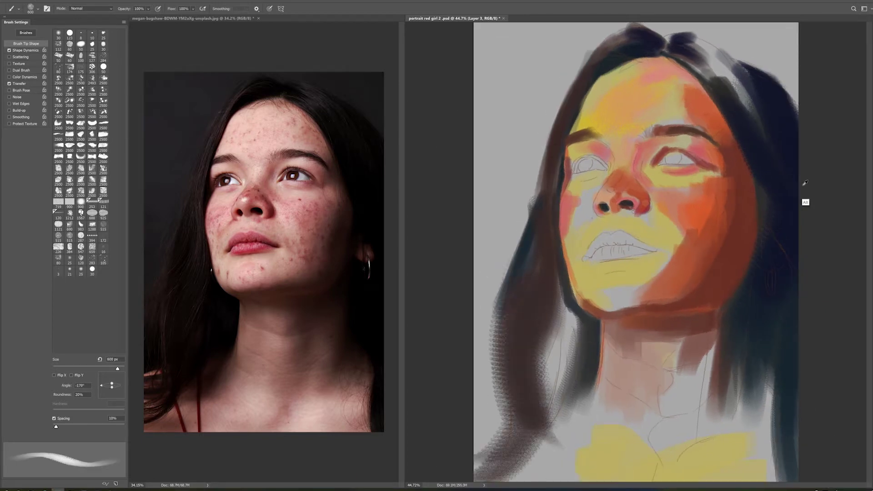
- Rotate the brush tip to 73° and paint dark navy strands over the left hair at 300 px
key("bracketleft")
key("bracketleft")
key("bracketleft")
left_click_drag(591, 314, 566, 405)
left_click_drag(578, 282, 541, 419)
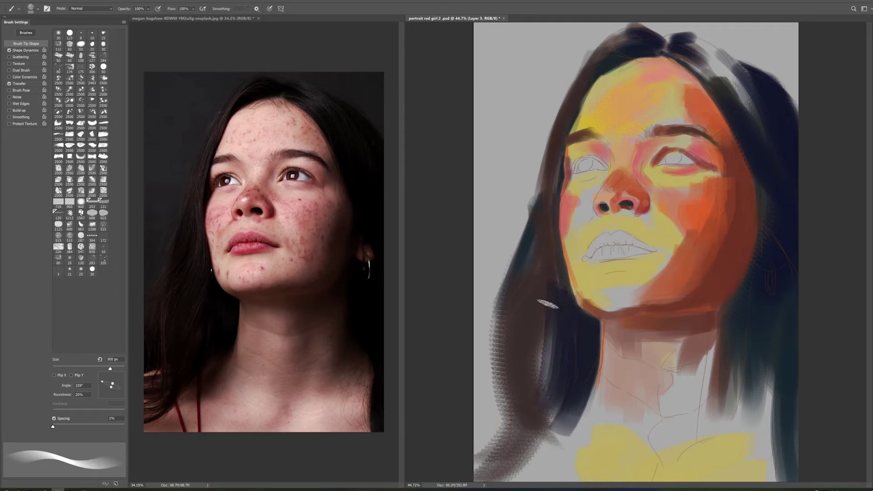
left_click_drag(542, 229, 505, 414)
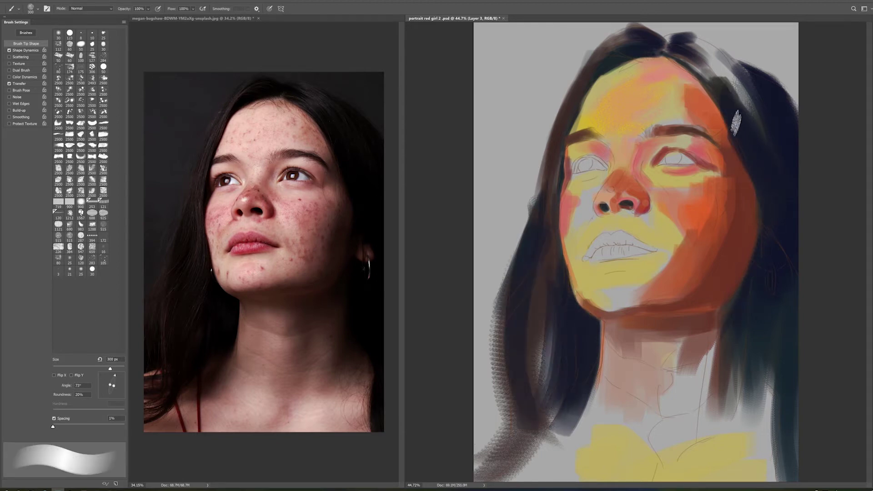
- Repaint the top-right hair darker and smoother with a 175 px brush, removing the light highlight
key("bracketleft")
key("bracketleft")
key("bracketleft")
left_click_drag(696, 39, 748, 105)
left_click_drag(689, 64, 728, 100)
mouse_move(694, 32)
left_mouse_down()
mouse_move(735, 70)
mouse_move(757, 119)
left_mouse_up()
left_click_drag(773, 150, 748, 91)
- Flip the painting horizontally, add dark upper-left hair strokes, and flip the reference photo too
key("ctrl+shift+h")
mouse_move(539, 111)
left_mouse_down()
mouse_move(575, 64)
mouse_move(580, 34)
left_mouse_up()
left_click(297, 451)
key("ctrl+shift+h")
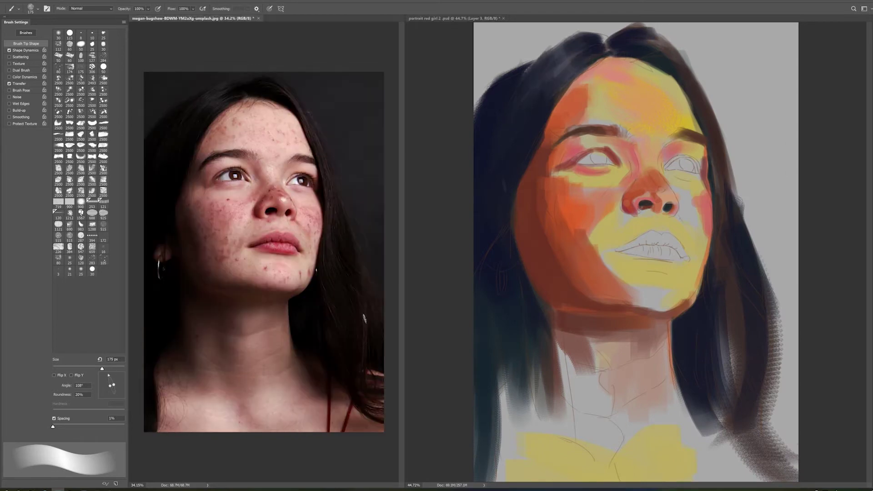
- Back on the painting, load a soft round brush with a dark reddish-brown foreground colour
left_click(694, 300)
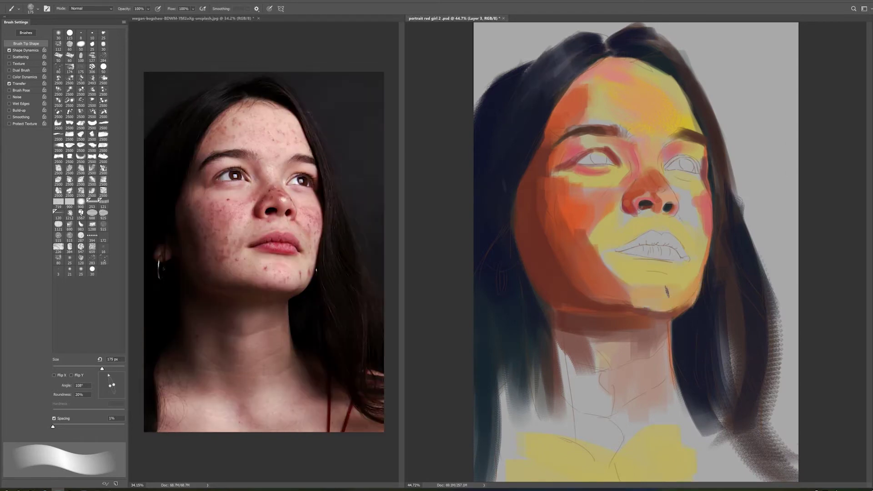
left_click(92, 269)
left_click(58, 33)
key("bracketright")
key("bracketright")
key("bracketright")
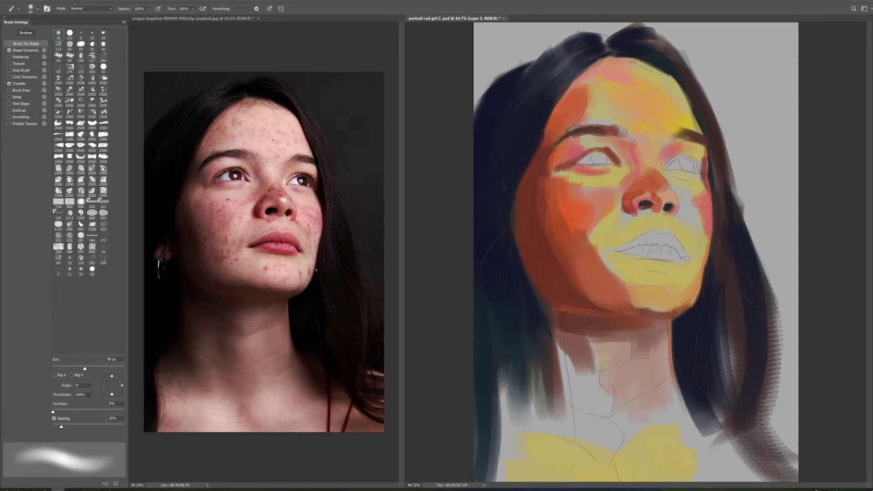
left_click(551, 152, "alt")
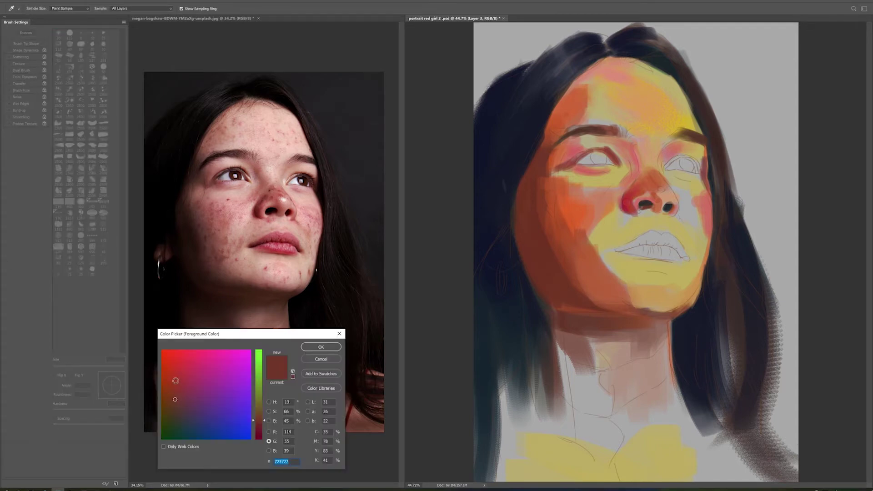
key("Return")
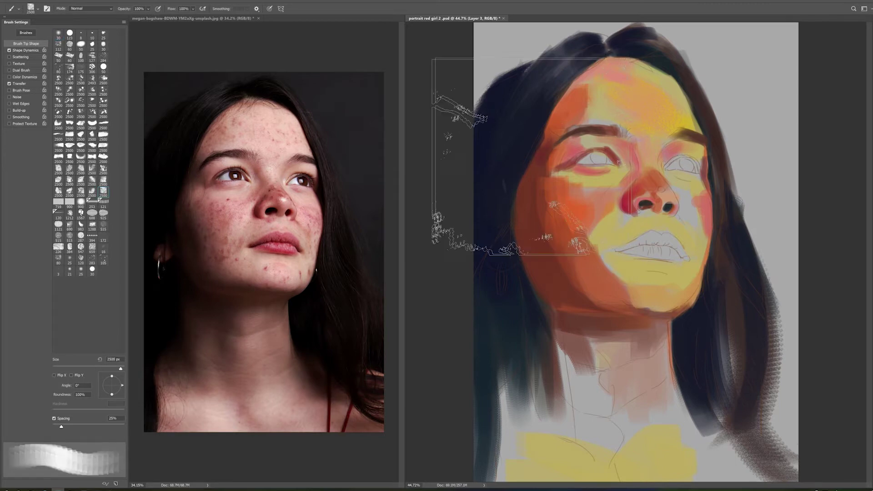
key("bracketleft")
key("bracketleft")
key("bracketleft")
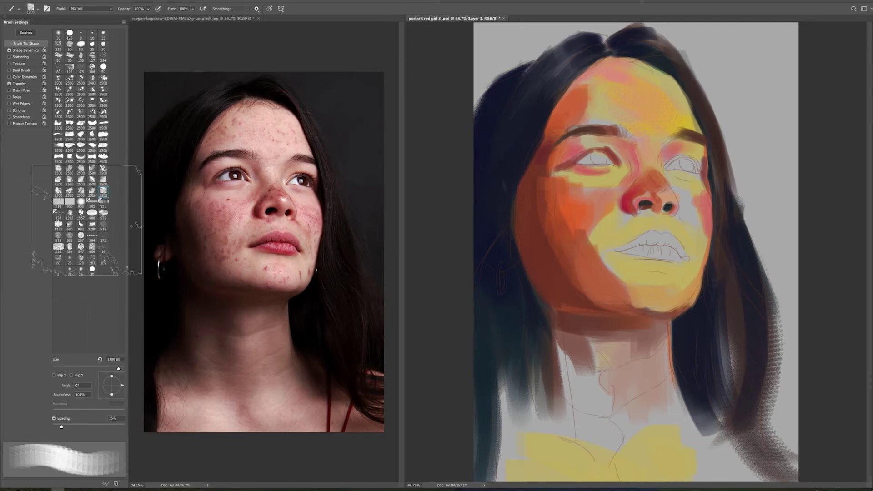
- Set the brush to about 90 px and shade a dark brown shadow under the jaw above the neck
left_click_drag(119, 368, 64, 368)
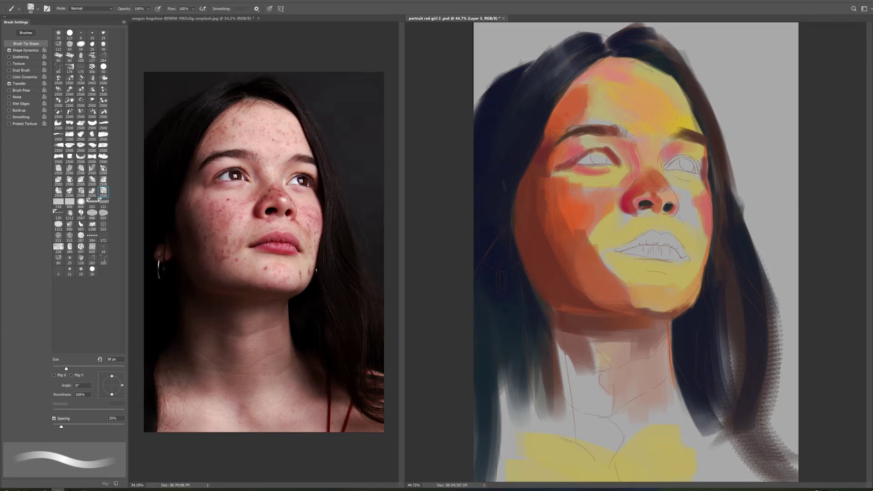
left_click_drag(67, 368, 77, 368)
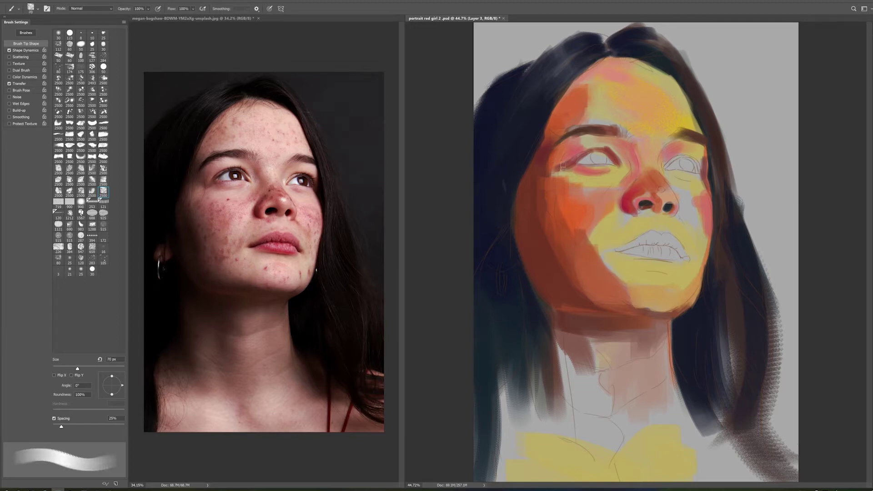
key("bracketright")
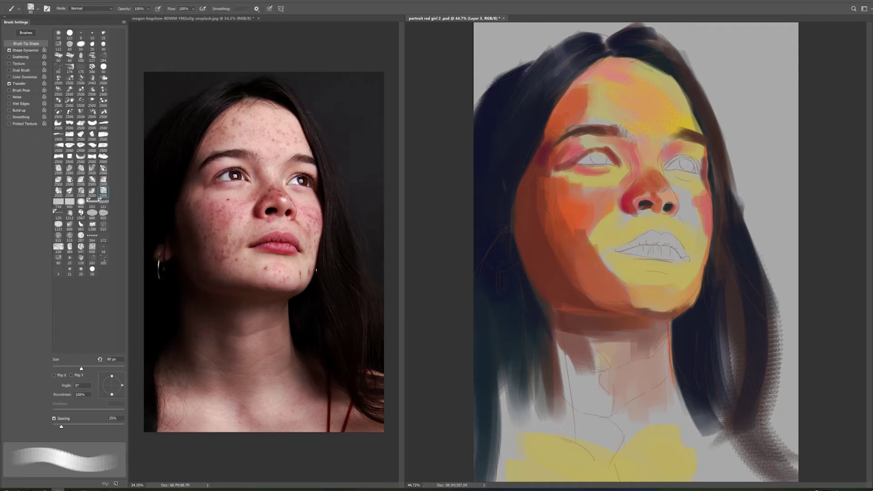
key("bracketright")
key("bracketright")
key("bracketright")
key("bracketright")
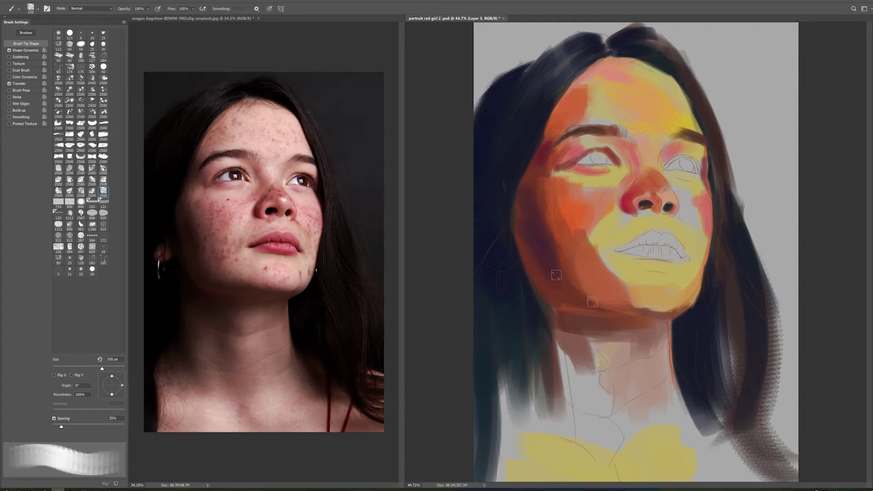
left_click_drag(588, 309, 671, 327)
key("bracketleft")
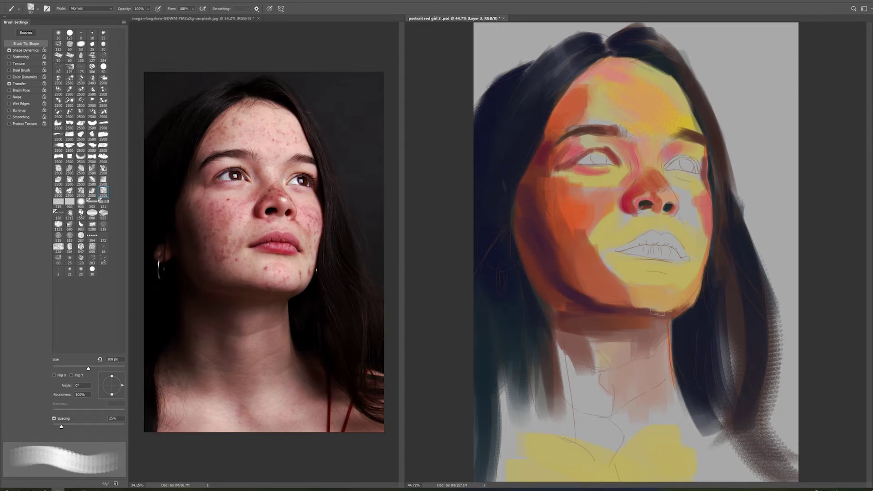
key("bracketleft")
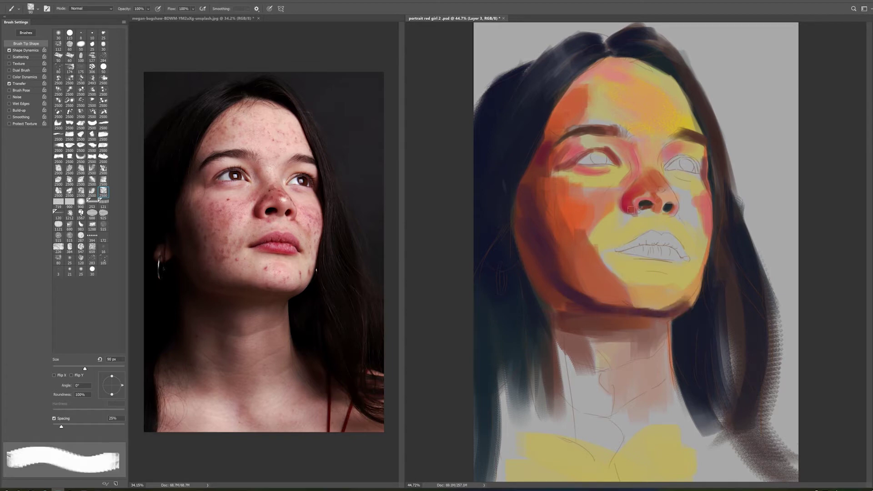
key("bracketleft")
key("bracketleft")
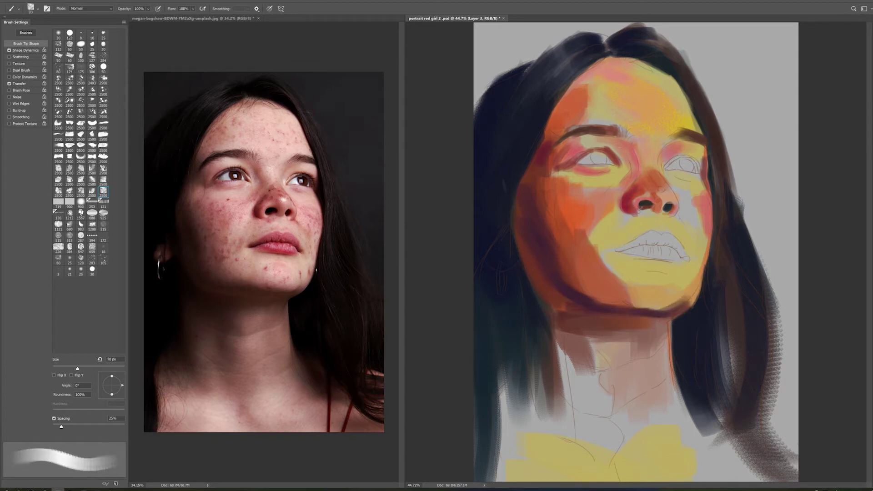
key("bracketright")
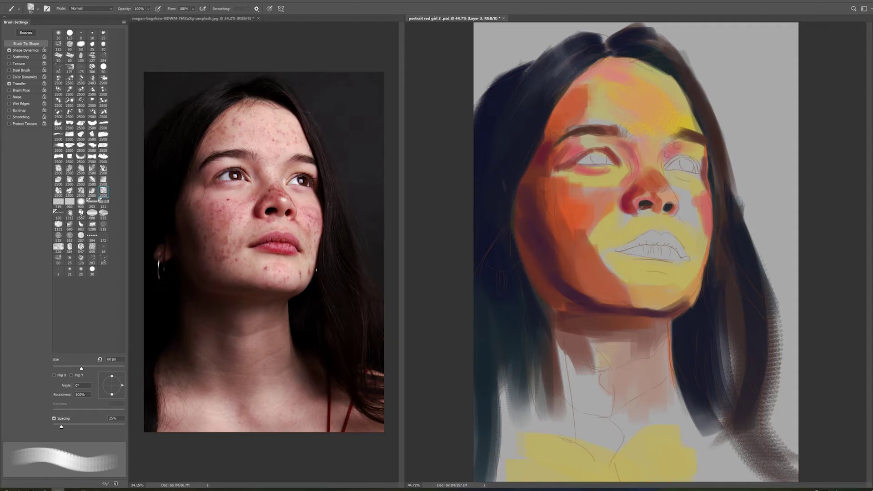
key("shift+c")
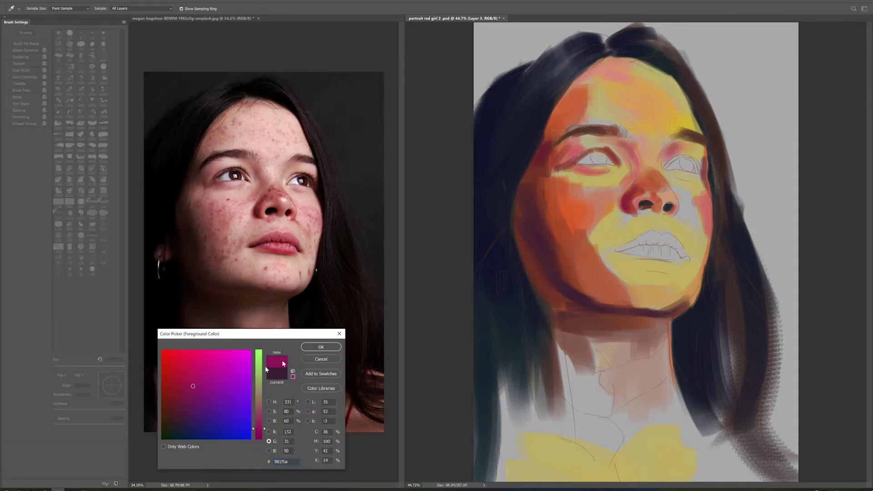
- Choose a pink-red colour and paint it across the lips
left_click(195, 379)
left_click(321, 347)
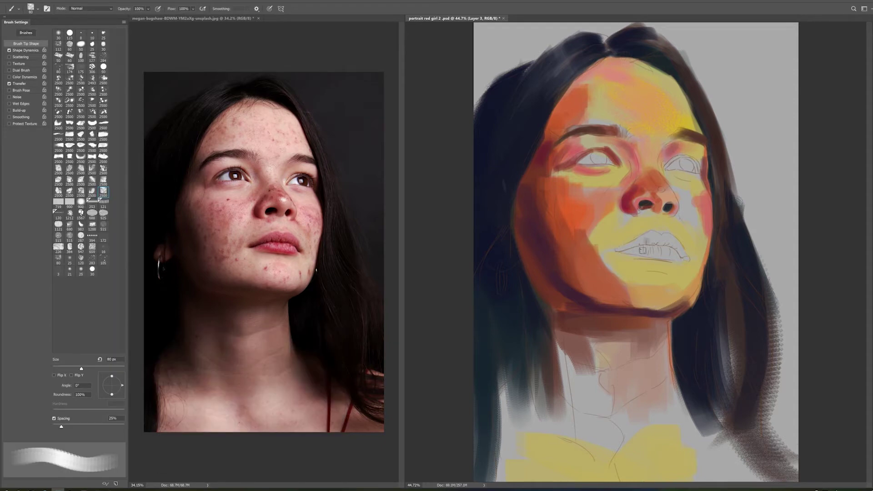
key("shift+c")
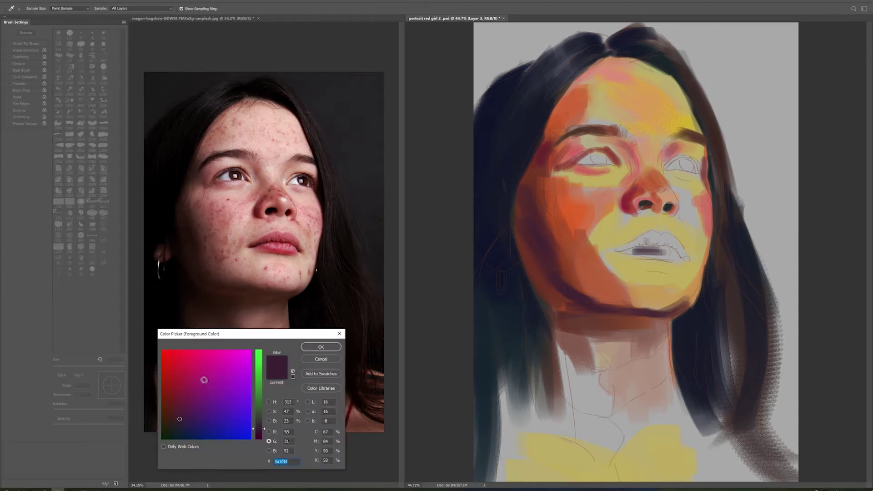
left_click(192, 359)
left_click(318, 349)
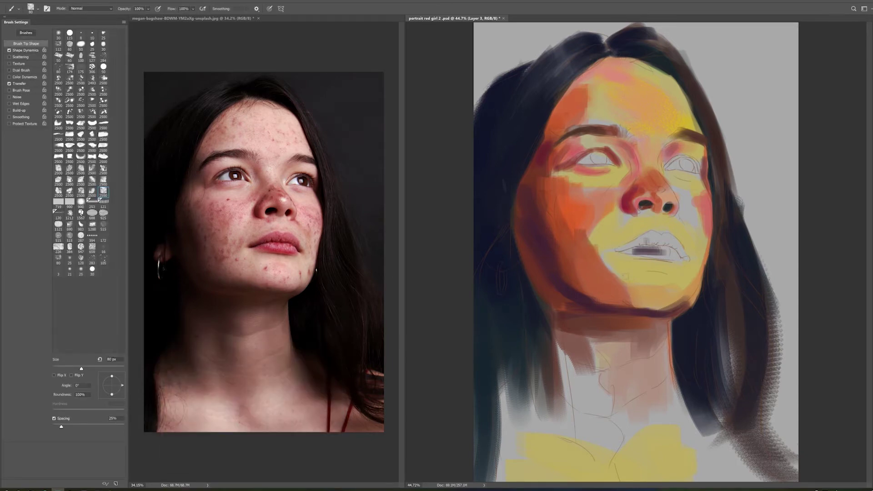
left_click_drag(632, 252, 670, 254)
key("bracketleft")
key("bracketleft")
key("bracketleft")
key("bracketright")
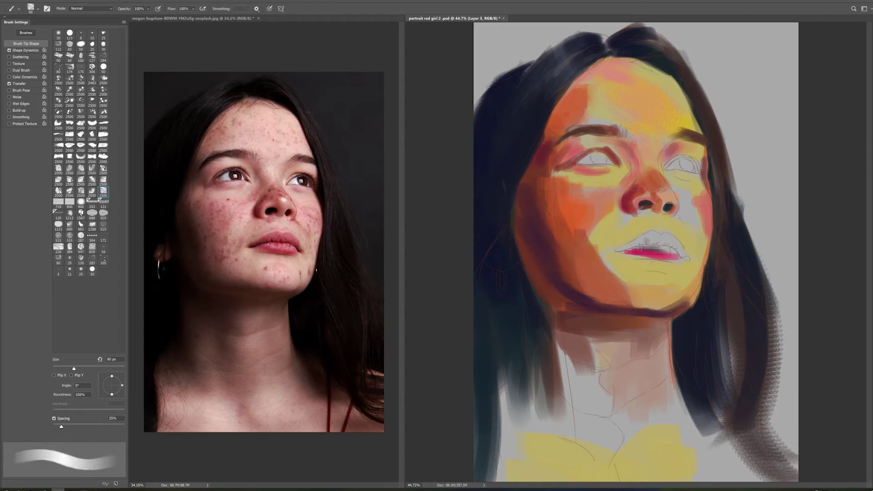
- Darken the lips with a deep red-brown (842d1b) stroke
key("F12")
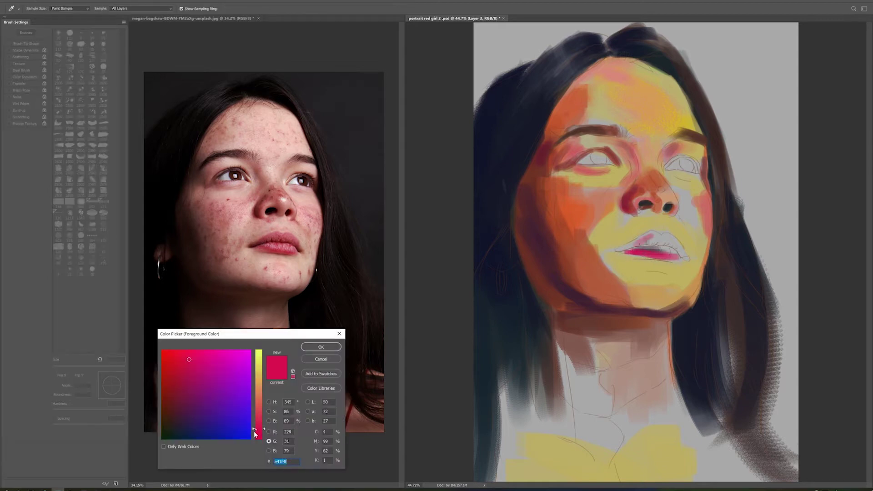
left_click(170, 393)
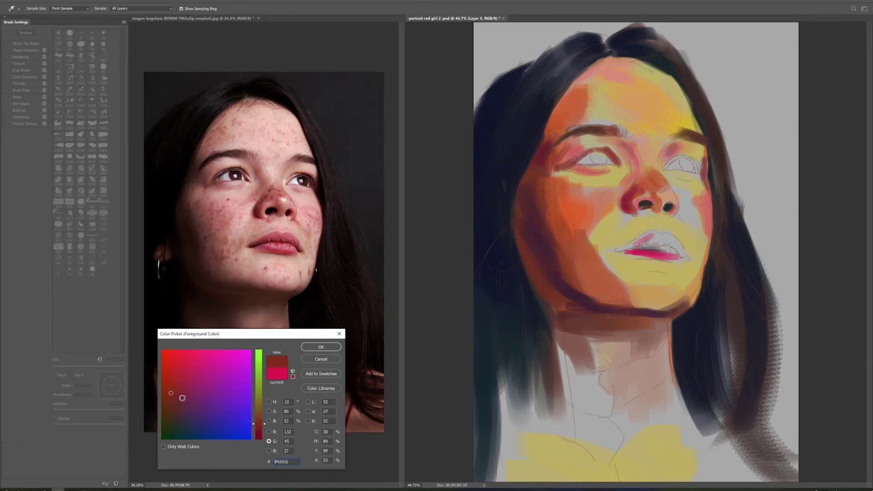
left_click(203, 389)
key("Return")
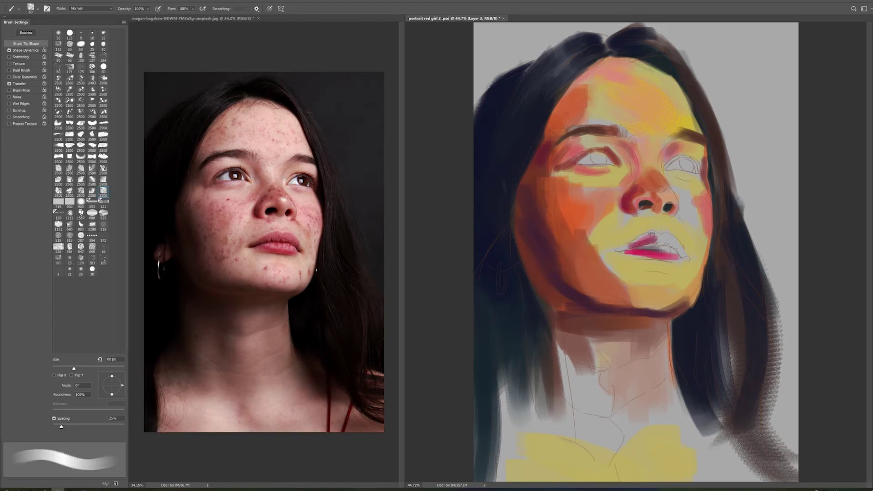
left_click_drag(639, 238, 628, 250)
- Switch brush presets and paint fresh colour strokes across the cheek, enlarging the brush to 125 px
left_click(814, 490)
right_click(808, 468)
left_click(811, 474)
left_click_drag(591, 164, 610, 246)
mouse_move(605, 209)
left_mouse_down()
mouse_move(580, 236)
mouse_move(596, 183)
left_mouse_up()
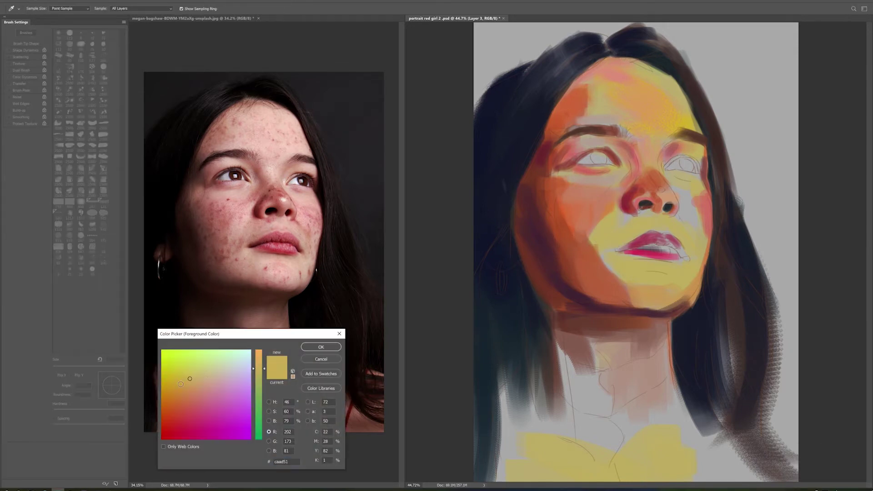
key("bracketright")
left_click(89, 240)
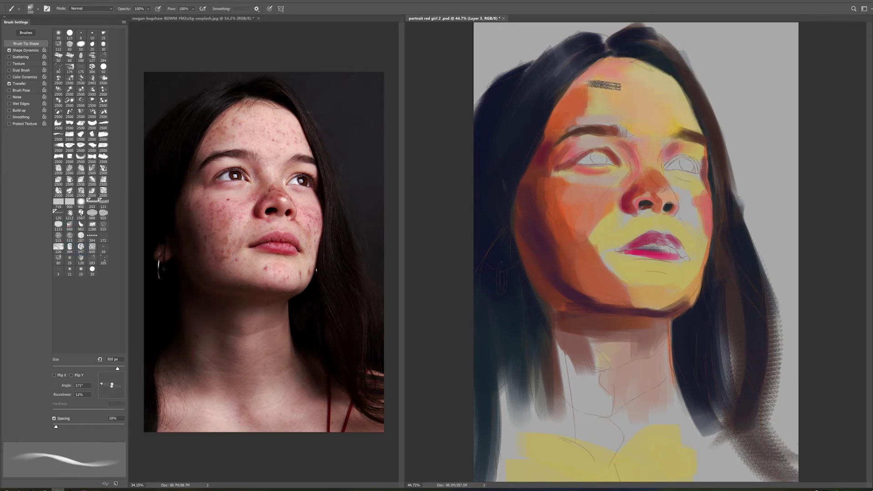
- Softly blend the cheek, under-nose and chin with the flat brush, angling its tip between -33° and 12°
left_click_drag(616, 289, 650, 262)
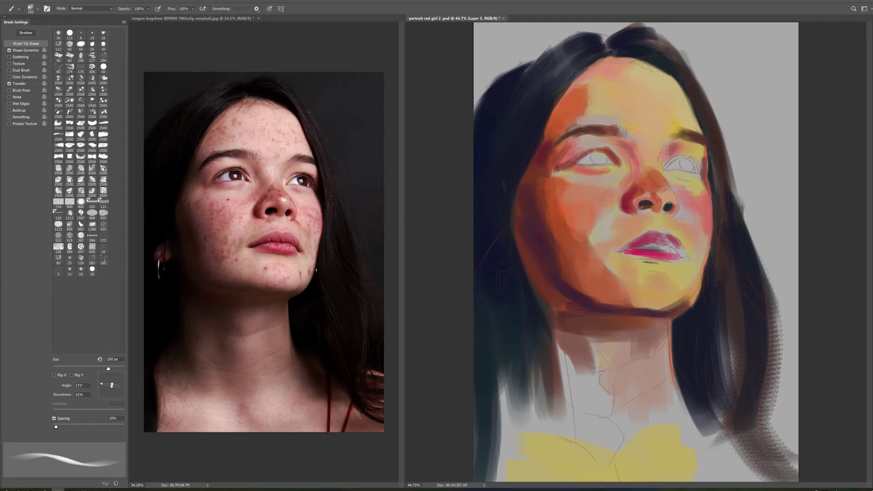
left_click_drag(102, 384, 121, 391)
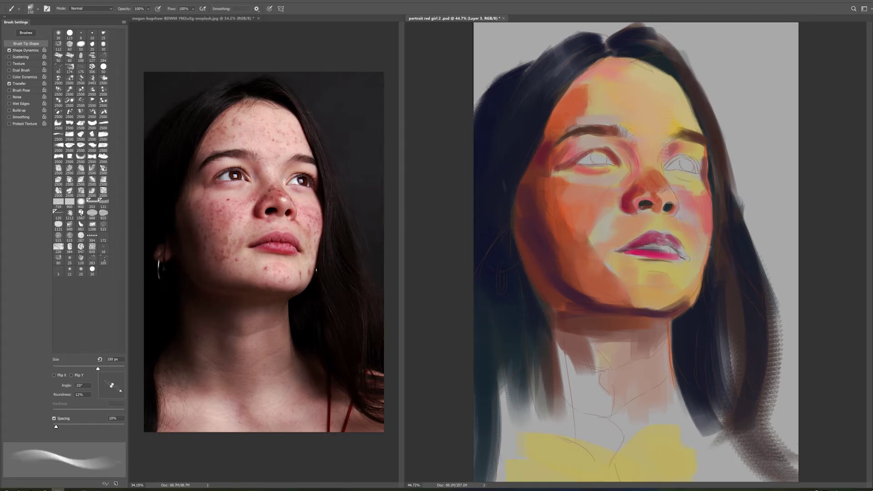
left_click_drag(112, 386, 122, 384)
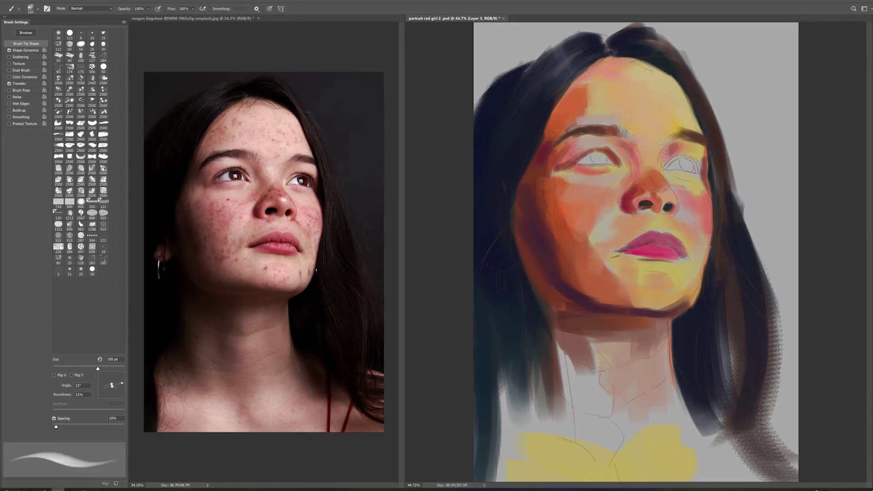
key("alt")
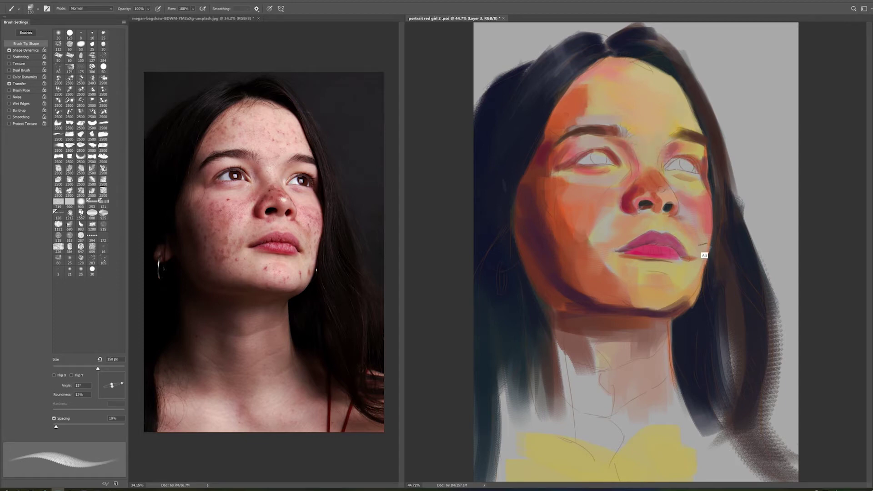
- Paint dark red-brown irises into both eyes and a dark stroke above the left iris
scroll(632, 254, "up", 2)
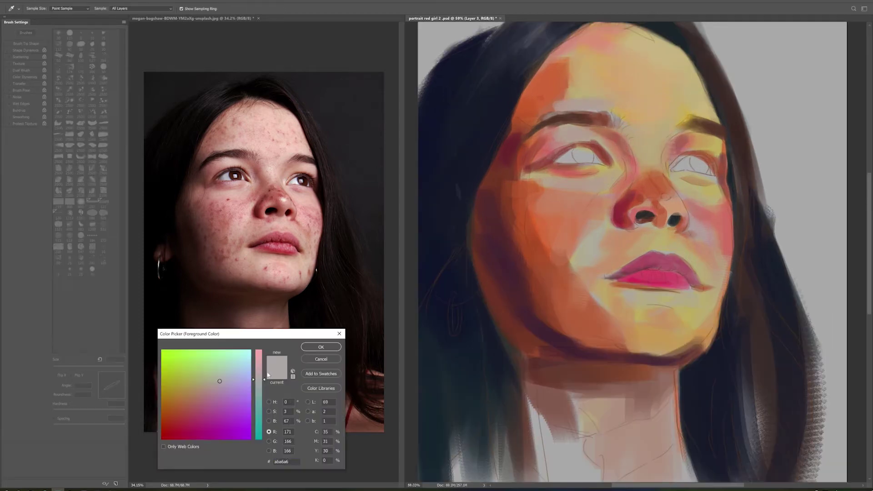
key("Return")
left_click_drag(577, 154, 587, 157)
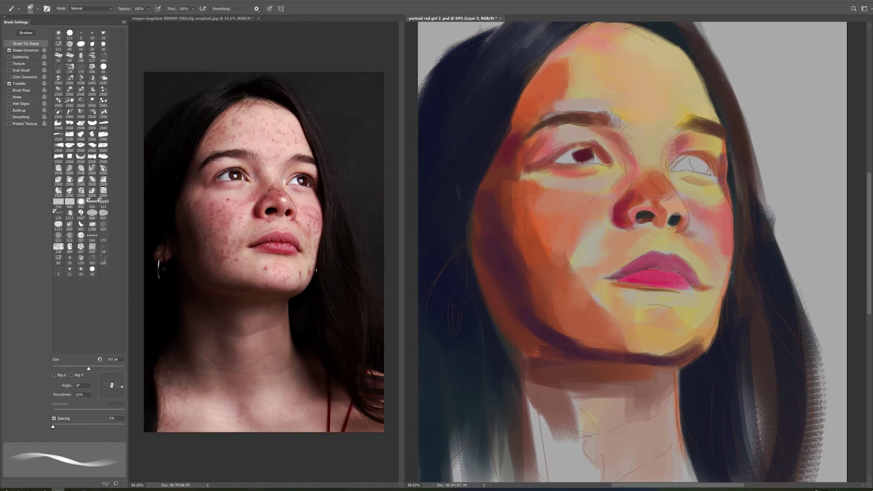
left_click_drag(690, 162, 718, 169)
left_click(223, 238, "alt")
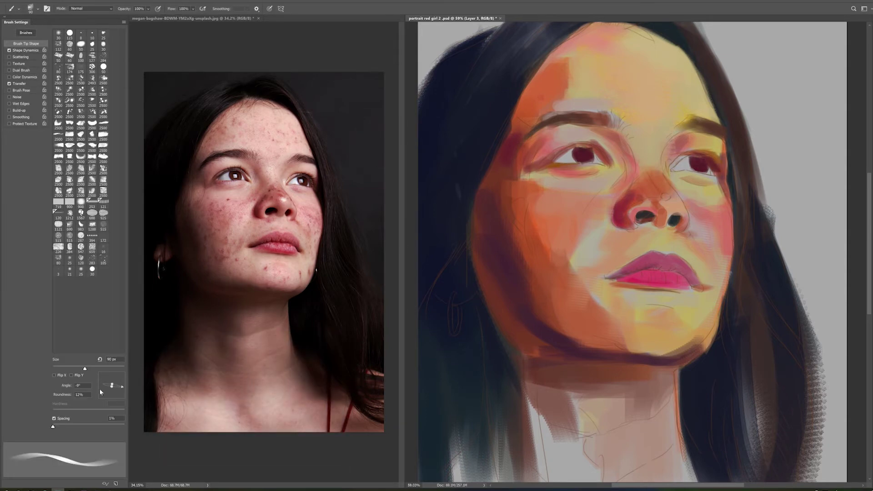
left_click_drag(576, 150, 589, 148)
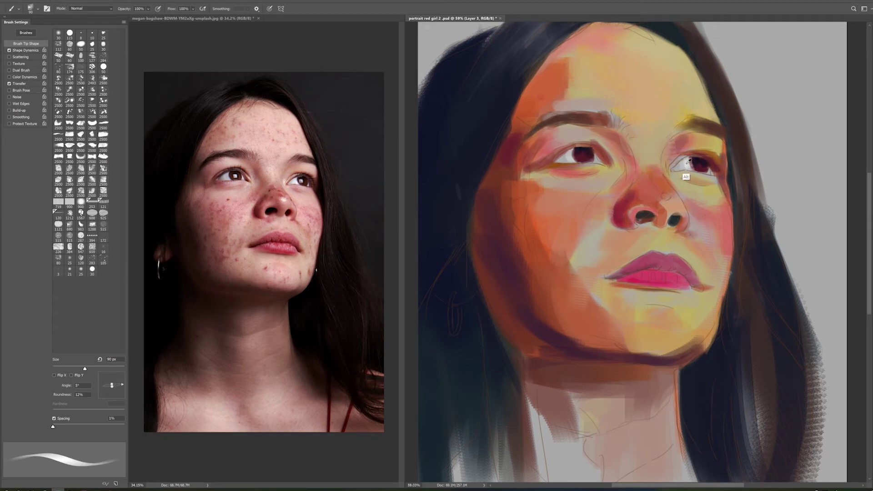
- Set up a small, fully round hard 20 px brush
left_click_drag(122, 385, 121, 380)
left_click(100, 359)
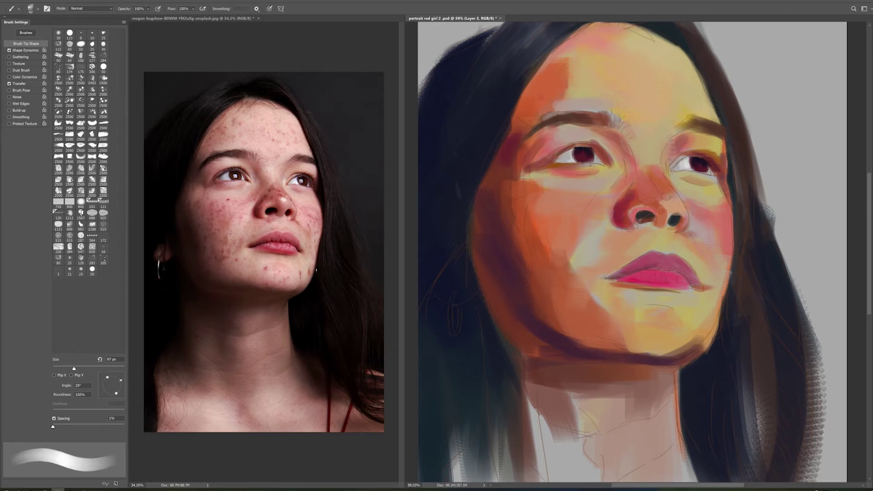
left_click(70, 33)
key("bracketleft")
key("bracketright")
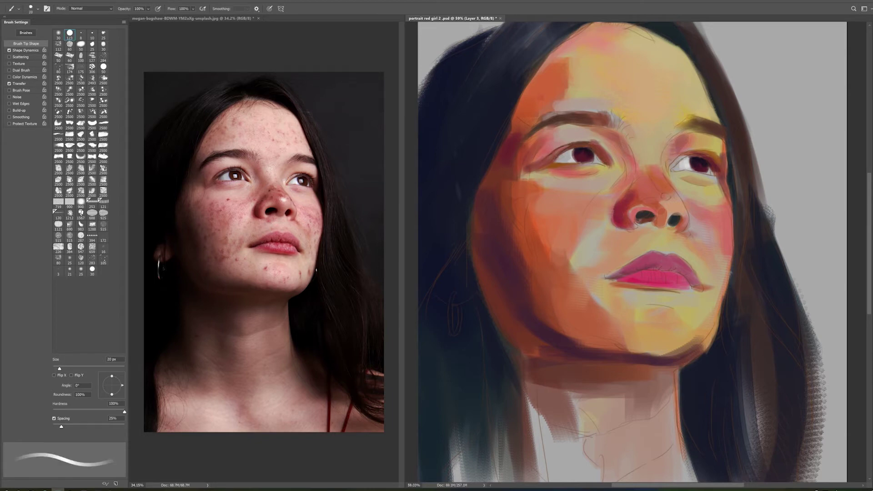
- Sample a dark colour from the left eye and draw a dark line along the upper-lip edge
left_click(612, 135, "alt")
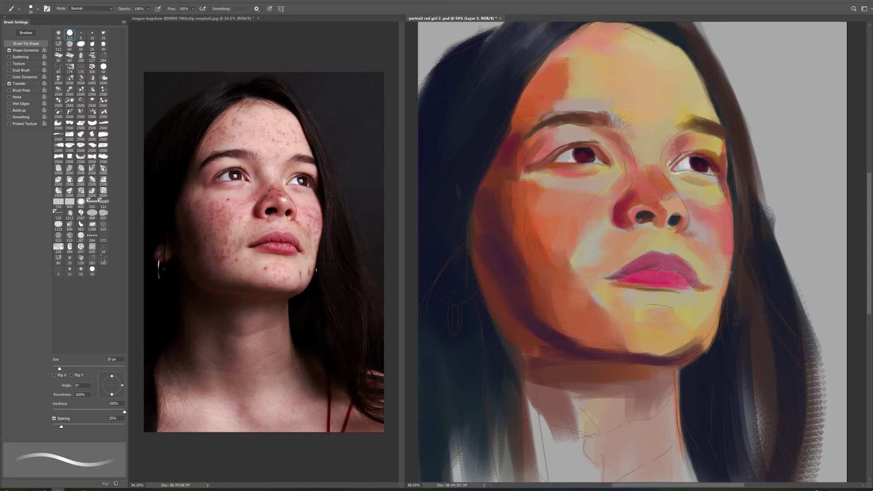
key("bracketright")
key("bracketright")
key("bracketright")
key("bracketleft")
key("bracketleft")
key("bracketleft")
key("bracketright")
key("bracketright")
key("bracketright")
key("bracketright")
key("bracketright")
key("shift+period")
left_click_drag(613, 277, 645, 271)
- Fill the right part of the upper lip with darker pink, then load a 90 px textured brush
key("period")
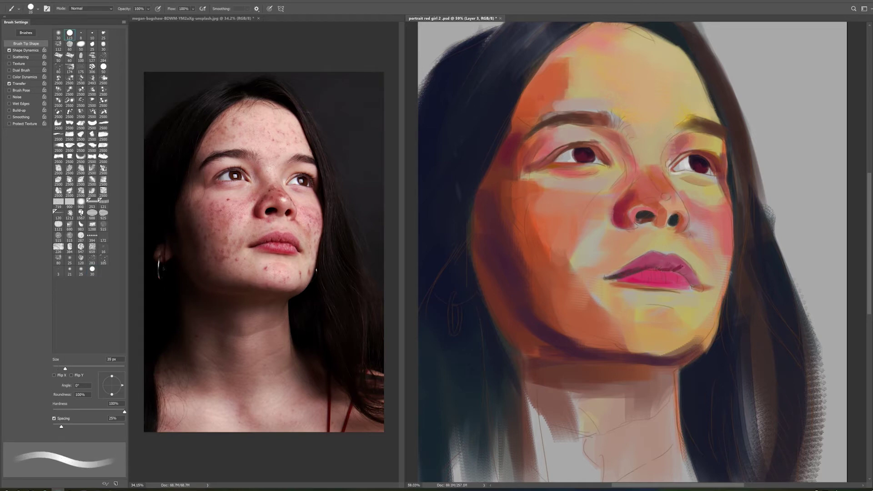
left_click_drag(652, 257, 669, 263)
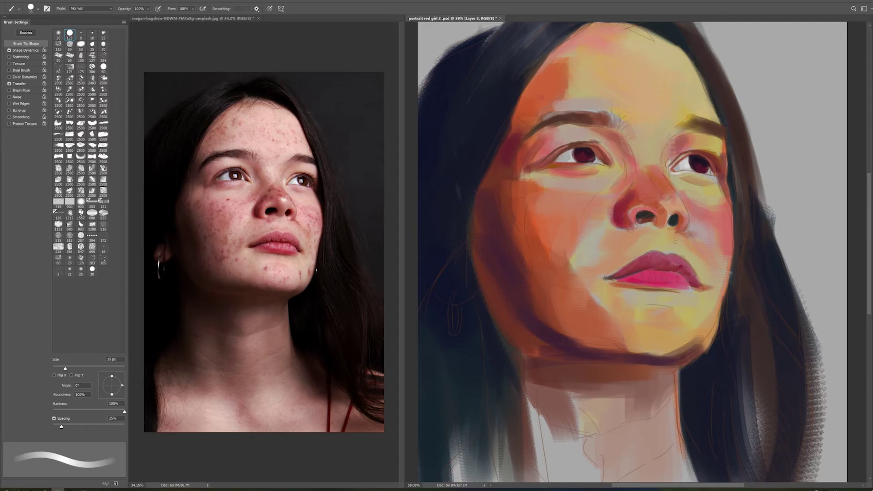
key("comma")
key("comma")
key("comma")
left_click(70, 235)
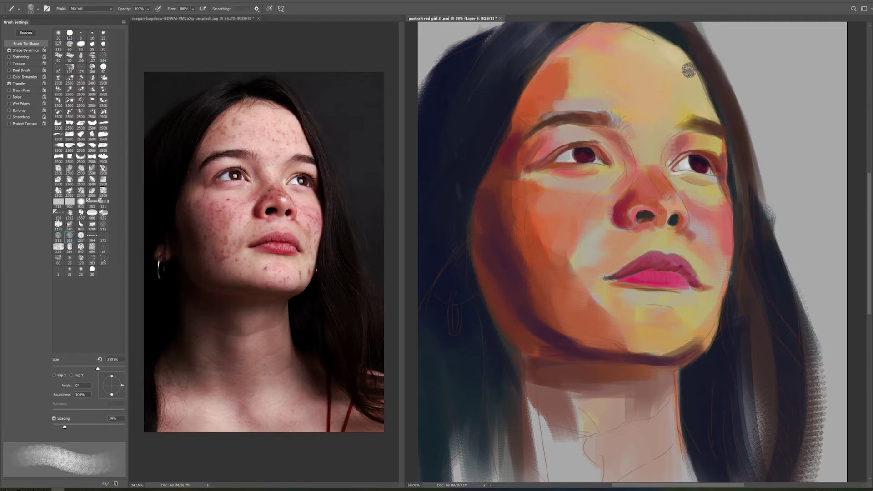
- Turn on Transfer with Texture off, and lighten the forehead with creamy strokes at about 80 px
left_click(14, 65)
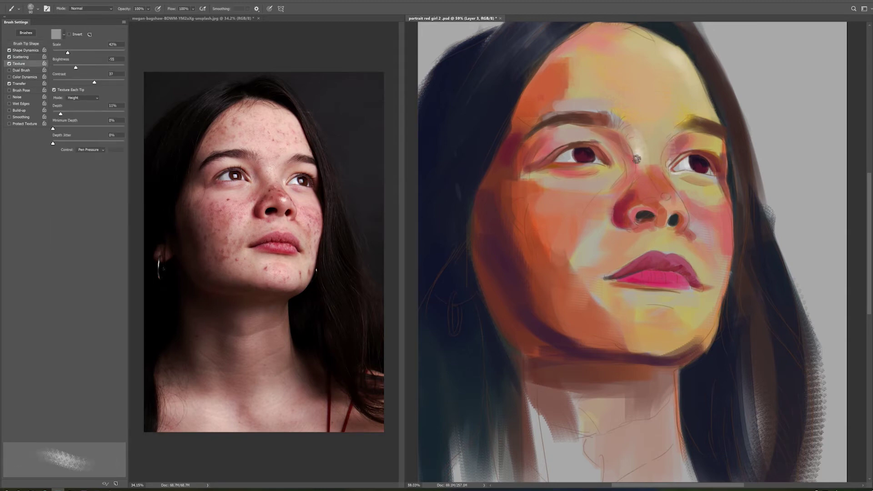
left_click(9, 83)
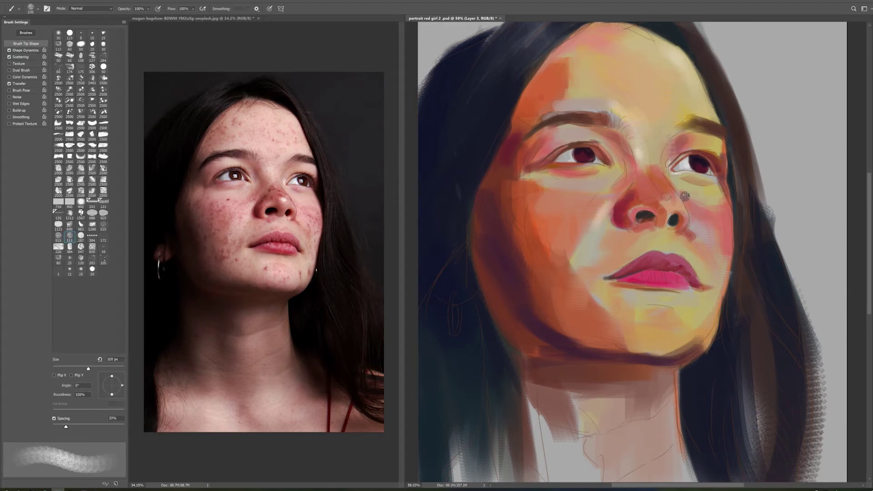
key("bracketleft")
key("bracketleft")
key("bracketleft")
key("bracketleft")
key("bracketleft")
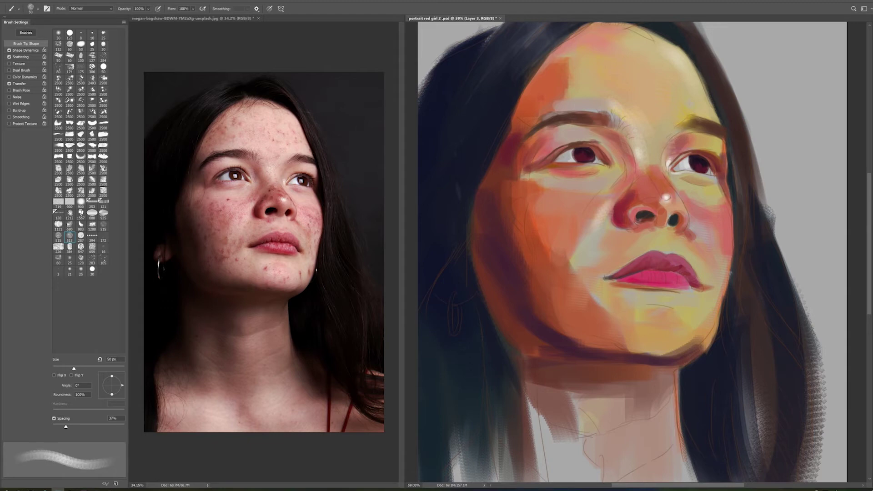
key("bracketright")
key("bracketright")
key("bracketright")
key("bracketright")
key("bracketright")
key("bracketright")
key("bracketright")
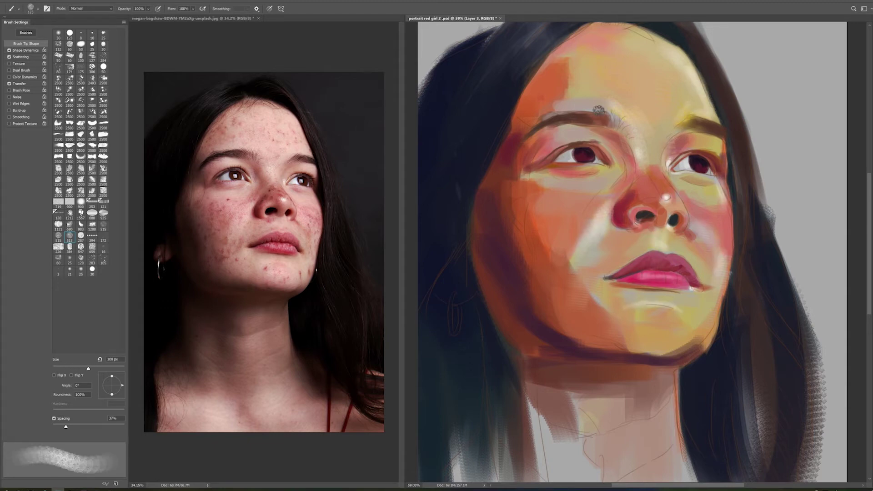
left_click_drag(599, 109, 643, 64)
- Try a light stroke along the jaw, undo it, and enlarge the brush to 250 px
key("bracketleft")
key("bracketleft")
key("bracketleft")
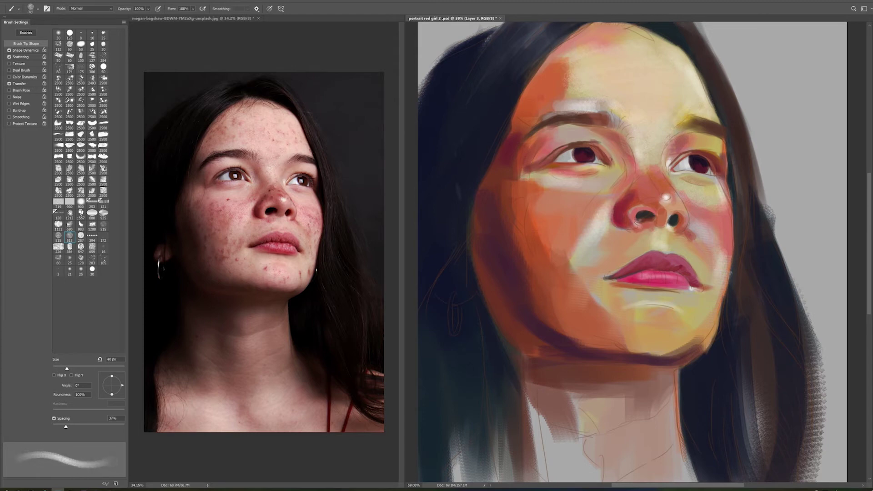
key("bracketright")
key("bracketright")
key("bracketright")
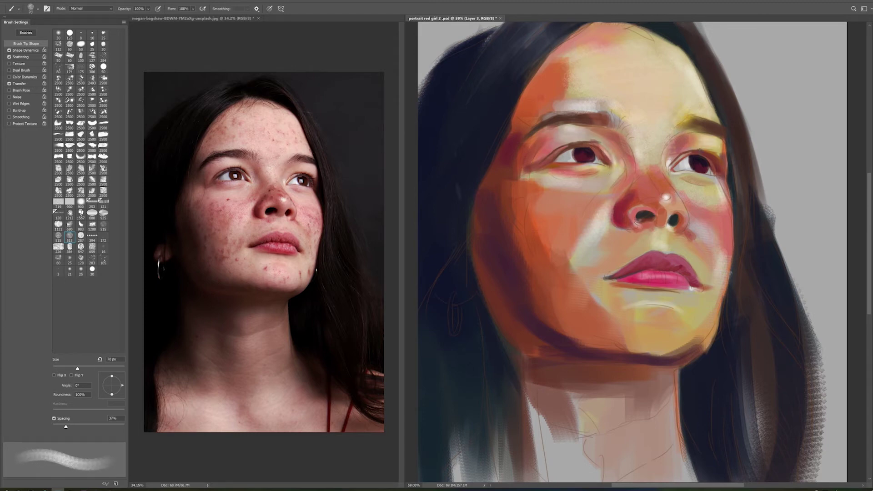
key("bracketright")
key("bracketright")
key("bracketright")
key("bracketleft")
key("bracketleft")
key("bracketleft")
key("bracketleft")
mouse_move(583, 357)
left_mouse_down()
mouse_move(536, 357)
mouse_move(605, 357)
left_mouse_up()
key("ctrl+z")
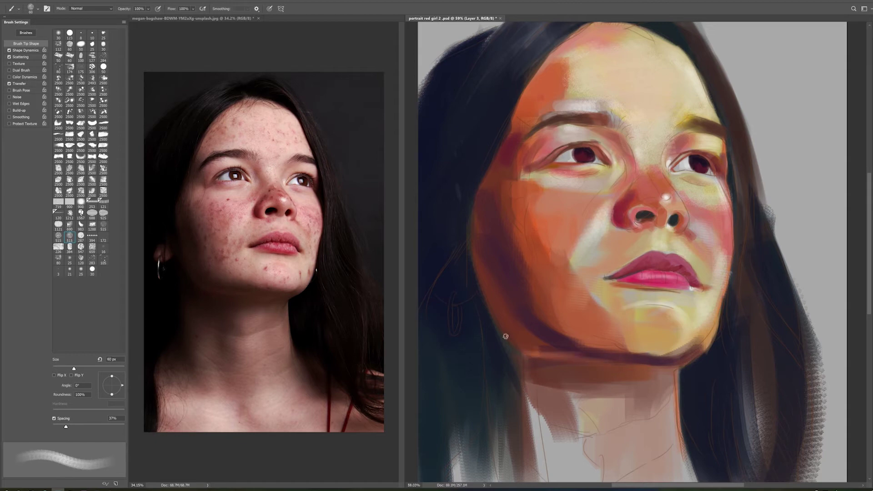
key("bracketright")
key("bracketright")
key("bracketright")
scroll(534, 305, "down", 1)
- Lay broad grey-brown, purple and brown textured strokes over the neck, shirt and shoulders with a 400 px brush
mouse_move(493, 470)
left_mouse_down()
mouse_move(468, 390)
mouse_move(546, 437)
mouse_move(500, 459)
left_mouse_up()
key("period")
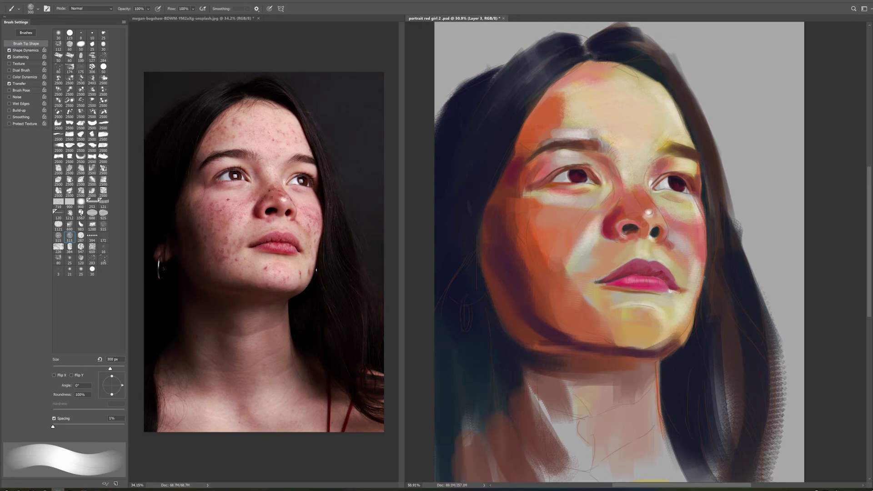
scroll(663, 409, "down", 3)
mouse_move(564, 341)
left_mouse_down()
mouse_move(526, 306)
mouse_move(605, 305)
left_mouse_up()
left_click_drag(537, 314, 587, 364)
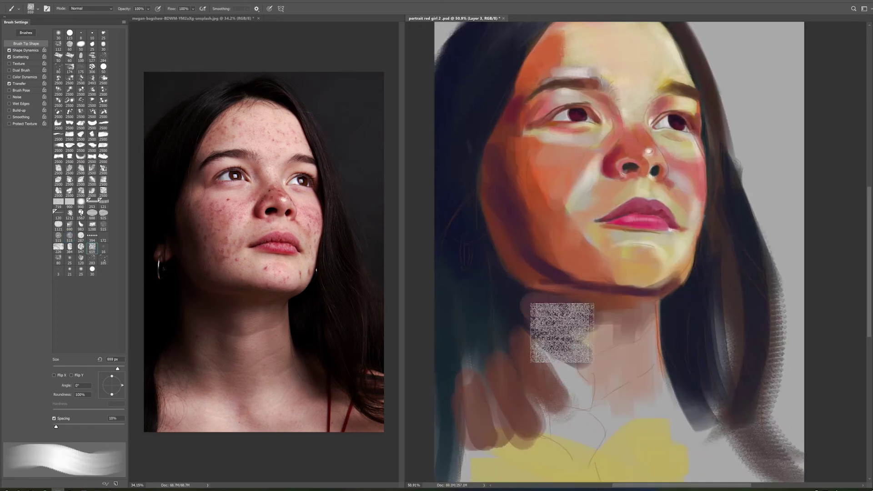
left_click(92, 246)
mouse_move(659, 300)
left_mouse_down()
mouse_move(587, 401)
mouse_move(706, 413)
mouse_move(809, 455)
left_mouse_up()
left_click_drag(555, 437, 500, 454)
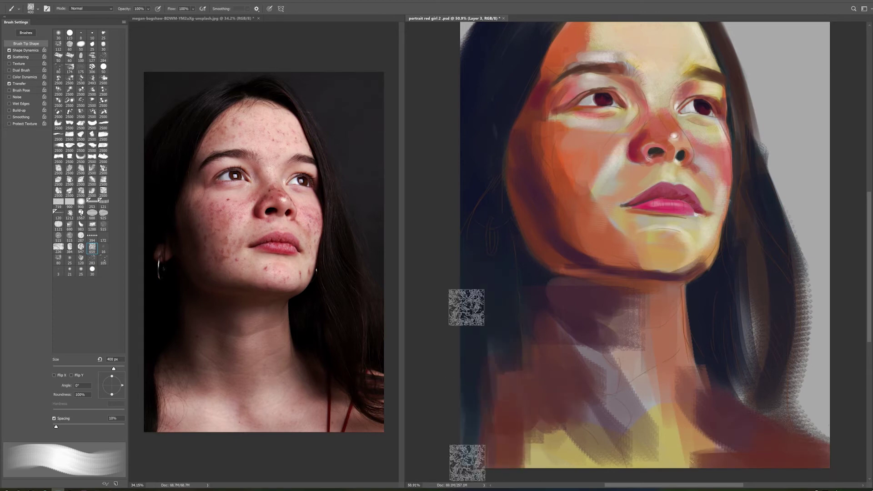
- Darken the lower-right hair and add grey strokes along its right edge at 300 px
key("bracketleft")
left_click_drag(698, 316, 773, 436)
left_click_drag(814, 273, 819, 451)
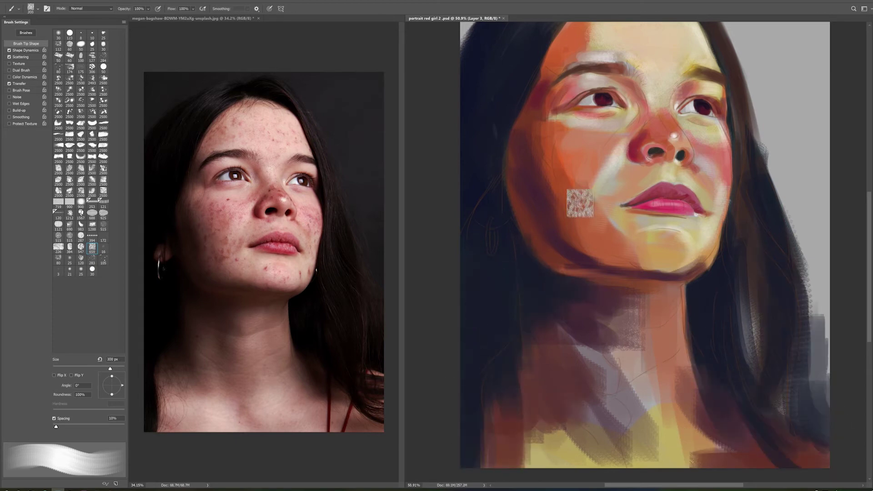
key("bracketleft")
key("bracketleft")
key("bracketleft")
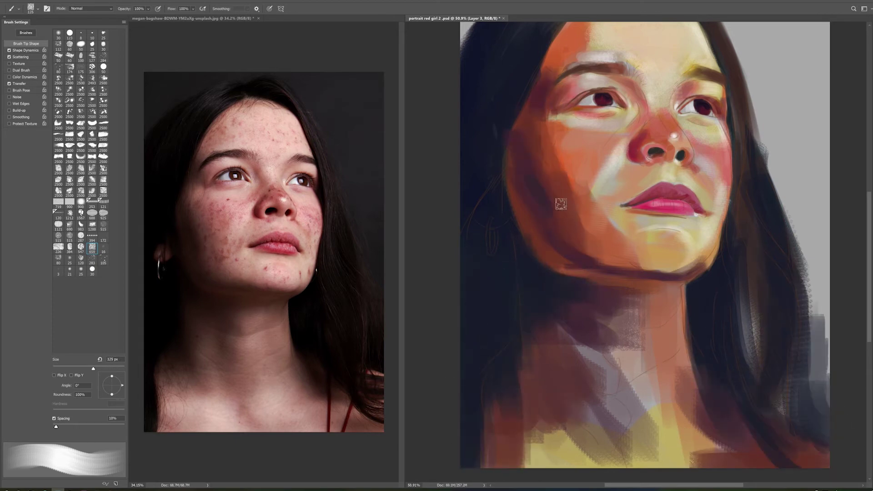
- Paint purple strokes onto the left cheek
left_click(318, 348)
left_click_drag(528, 182, 535, 235)
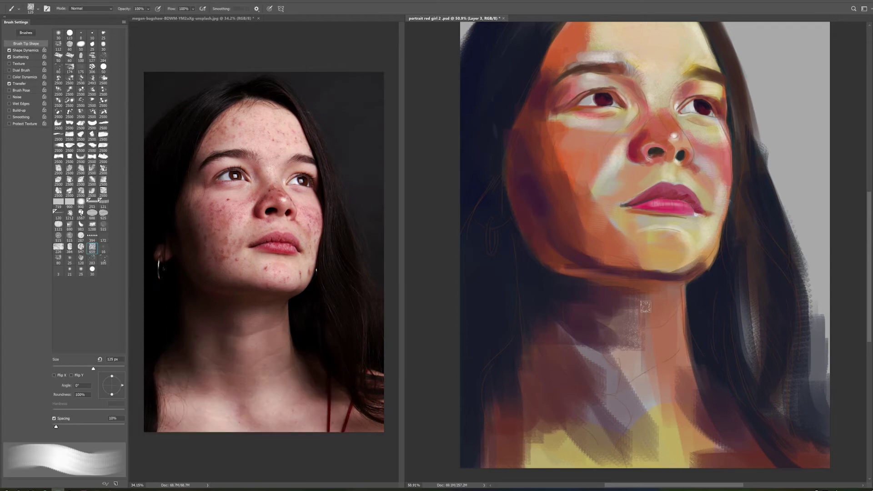
scroll(656, 220, "up", 2)
key("bracketleft")
key("bracketleft")
key("bracketleft")
key("bracketleft")
- Darken the right jawline and the hair beside it with a dark colour
left_click(318, 347)
left_click_drag(696, 319, 728, 269)
key("bracketright")
key("bracketright")
key("bracketright")
key("bracketright")
left_click_drag(693, 404, 712, 332)
left_click_drag(728, 414, 735, 314)
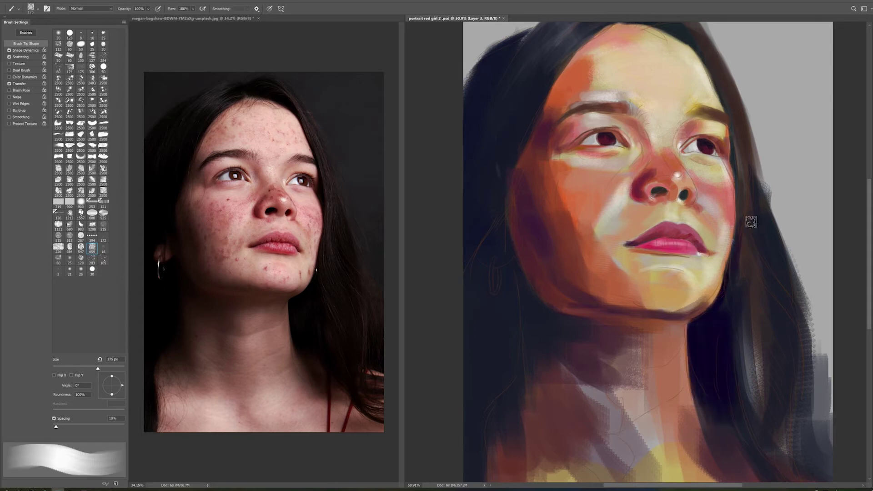
key("bracketleft")
key("bracketleft")
- Paint dark strokes up into the hair on the right side
left_click_drag(733, 175, 696, 39)
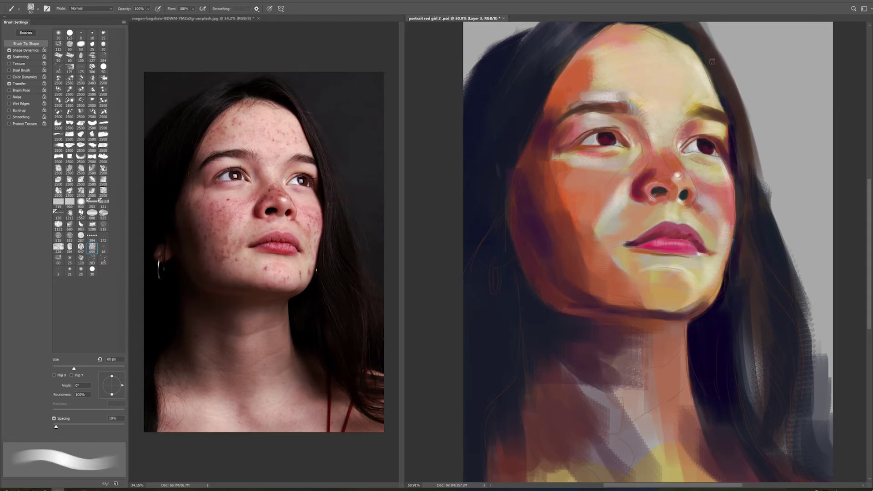
scroll(696, 46, "up", 2)
key("bracketright")
key("bracketright")
key("bracketright")
left_click_drag(766, 325, 755, 259)
left_click_drag(774, 436, 755, 259)
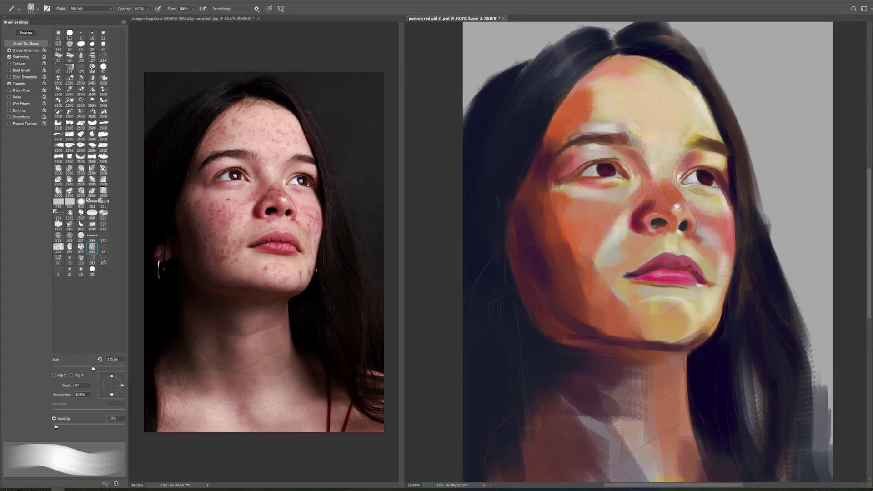
- Zoom out and deepen the right hair edge and upper-left hair with a larger brush
key("ctrl+minus")
mouse_move(716, 371)
left_mouse_down()
mouse_move(689, 393)
mouse_move(746, 368)
left_mouse_up()
key("bracketright")
left_click_drag(739, 405, 714, 237)
mouse_move(542, 196)
left_mouse_down()
mouse_move(586, 128)
mouse_move(626, 119)
left_mouse_up()
left_click(605, 125, "alt")
- Lighten the chin with a sampled skin tone and commit Layer 4 above Layer 1
key("bracketright")
key("bracketright")
key("bracketright")
key("bracketleft")
key("bracketleft")
key("bracketleft")
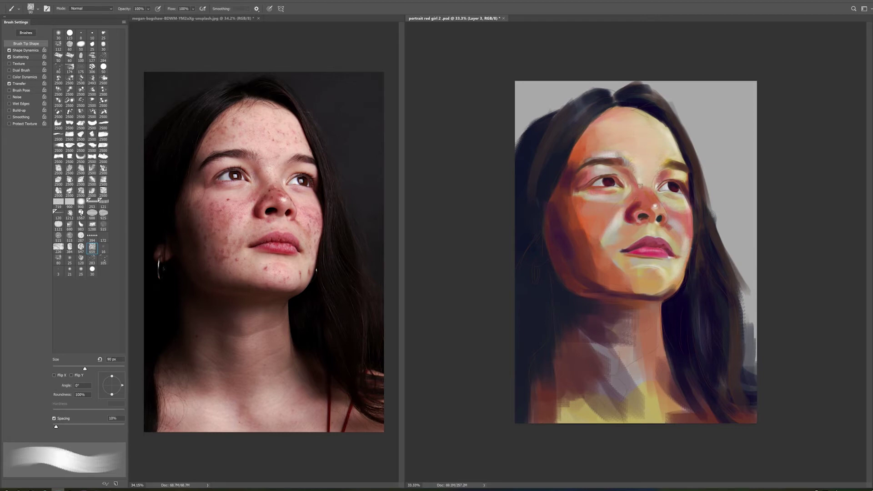
key("bracketright")
key("bracketright")
key("bracketright")
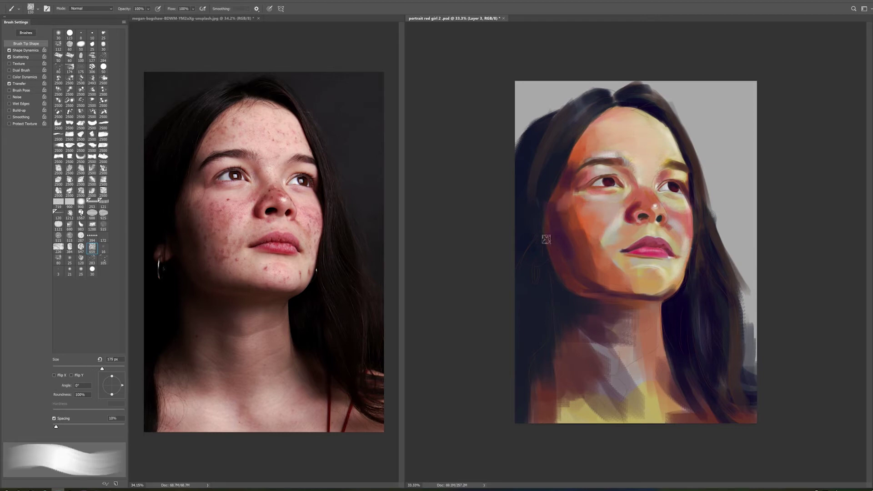
key("bracketleft")
key("bracketleft")
key("bracketright")
key("bracketright")
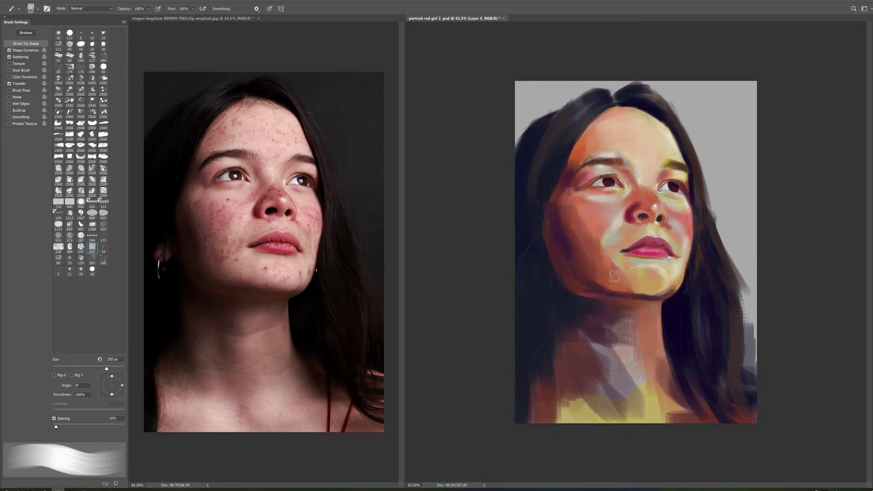
key("bracketright")
key("bracketleft")
key("bracketleft")
key("bracketleft")
key("bracketright")
key("bracketright")
key("bracketright")
left_click_drag(655, 281, 635, 273)
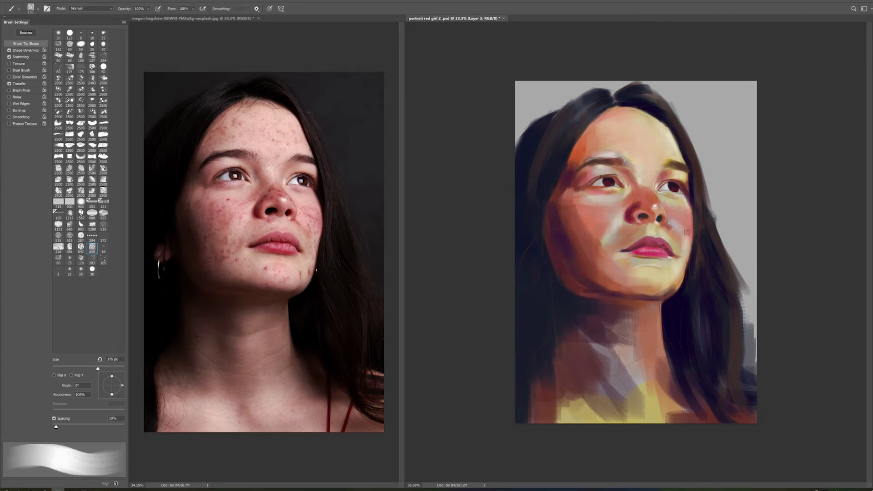
key("Return")
key("ctrl+bracketright")
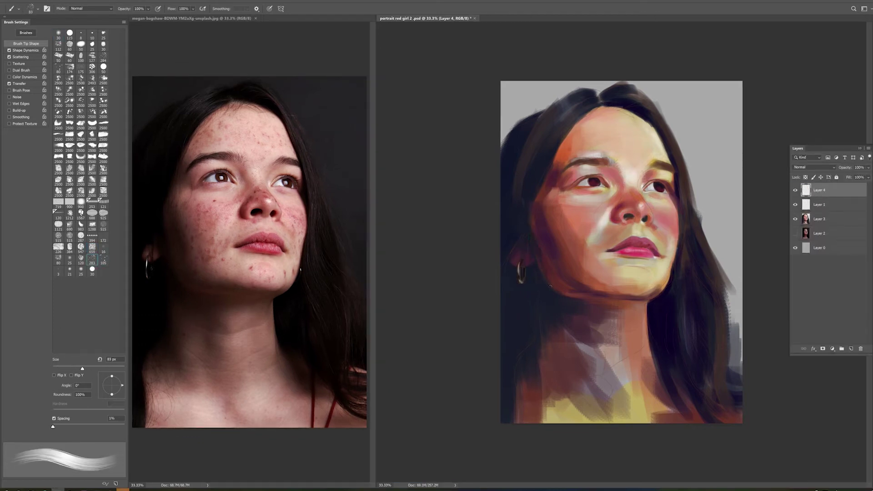
- Darken the lower-left hair and the lower-right edge on Layer 3 with a speckle brush
key("period")
left_click(520, 256)
mouse_move(567, 335)
left_mouse_down()
mouse_move(541, 402)
mouse_move(514, 421)
left_mouse_up()
key("bracketright")
left_click(736, 339, "ctrl")
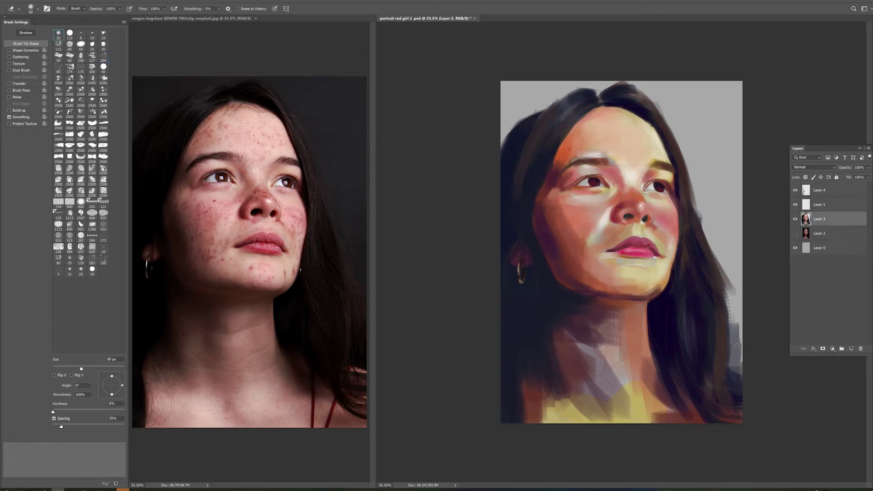
left_click_drag(736, 323, 737, 412)
key("bracketright")
key("bracketright")
key("bracketright")
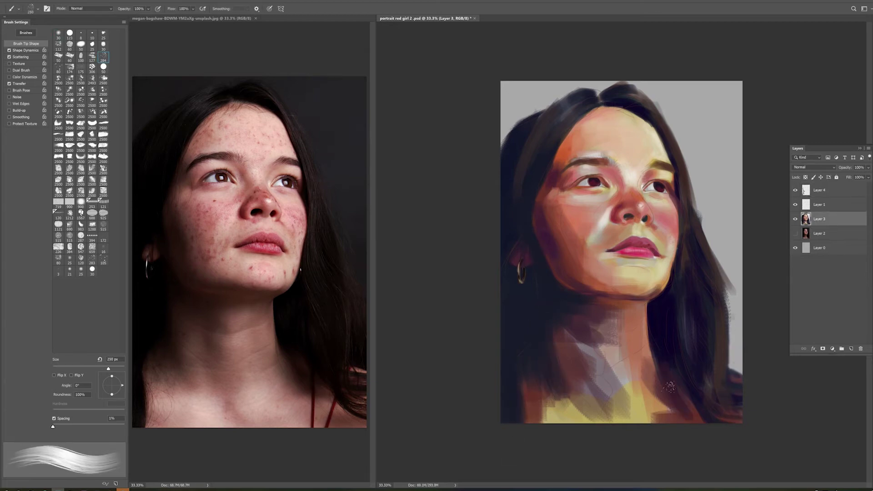
- Dab freckle speckles on the cheek on Layer 4 in a new colour
left_click(661, 236, "ctrl")
left_click(661, 224)
left_click(671, 226)
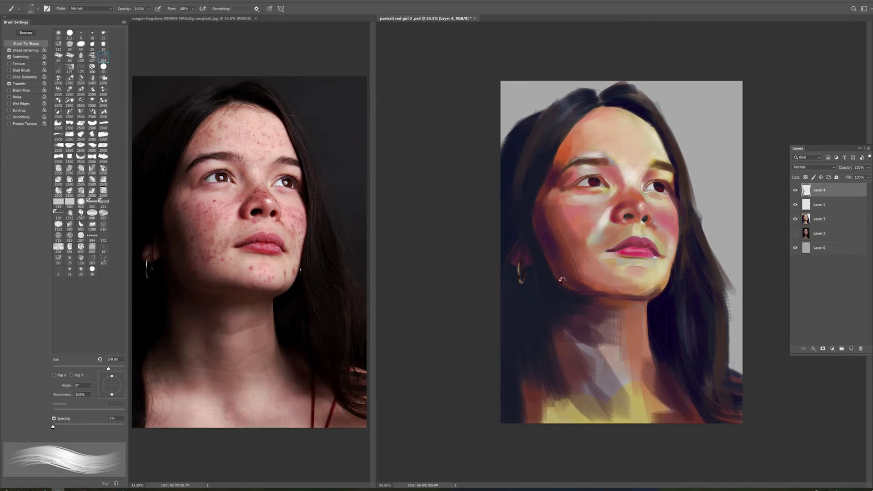
left_click(59, 235)
key("bracketleft")
key("bracketleft")
key("bracketleft")
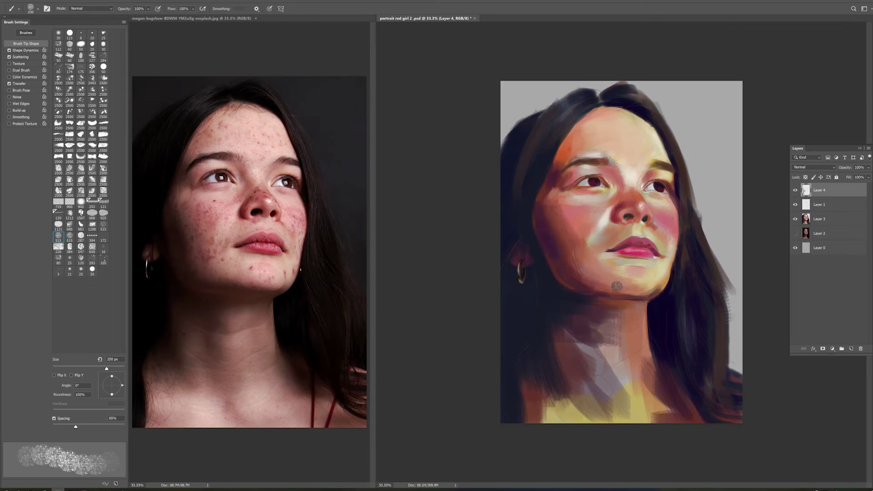
- Try denser speckle tips, ending on a hard round 45 px brush at 100% hardness
key("bracketright")
key("bracketright")
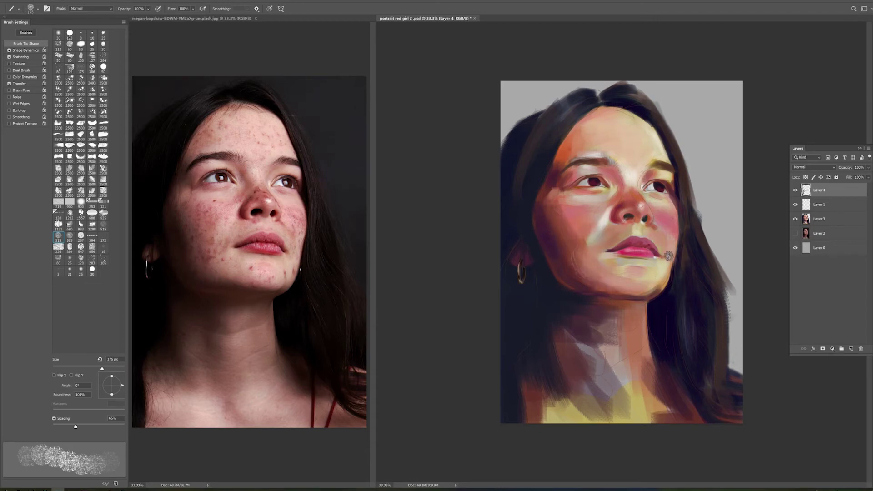
key("bracketleft")
key("comma")
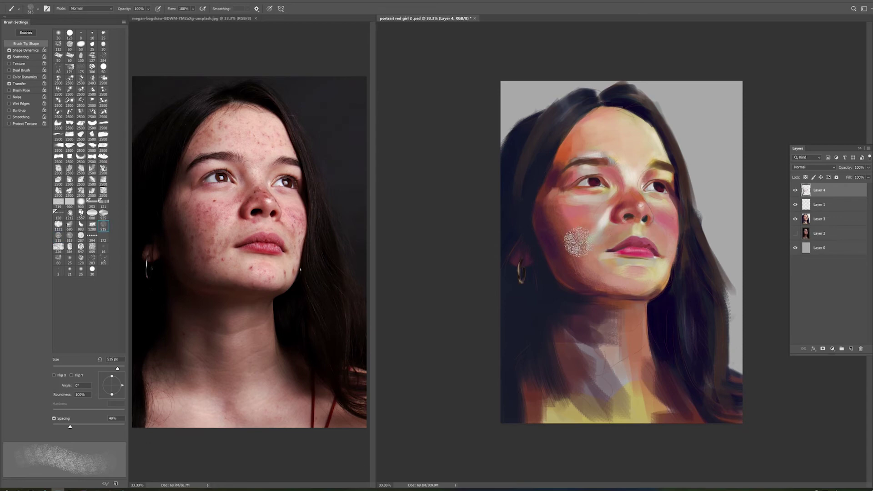
key("bracketleft")
key("bracketleft")
key("bracketleft")
key("bracketleft")
key("bracketleft")
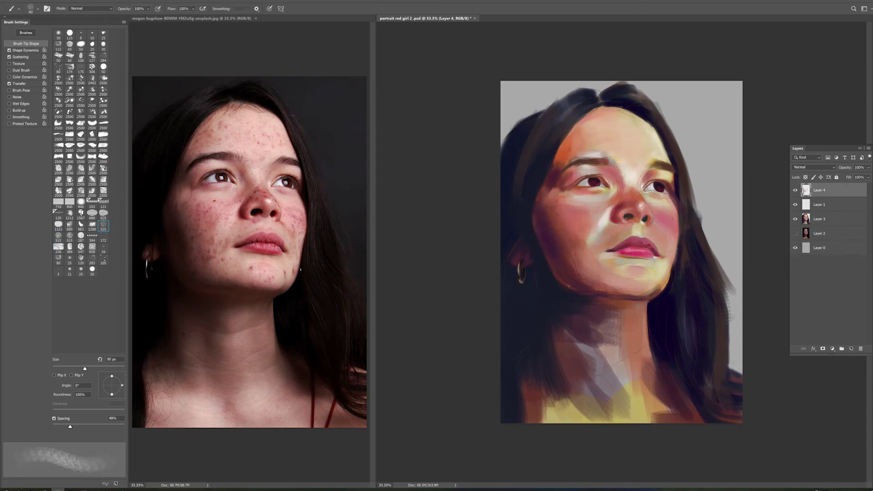
key("bracketright")
key("bracketright")
key("bracketright")
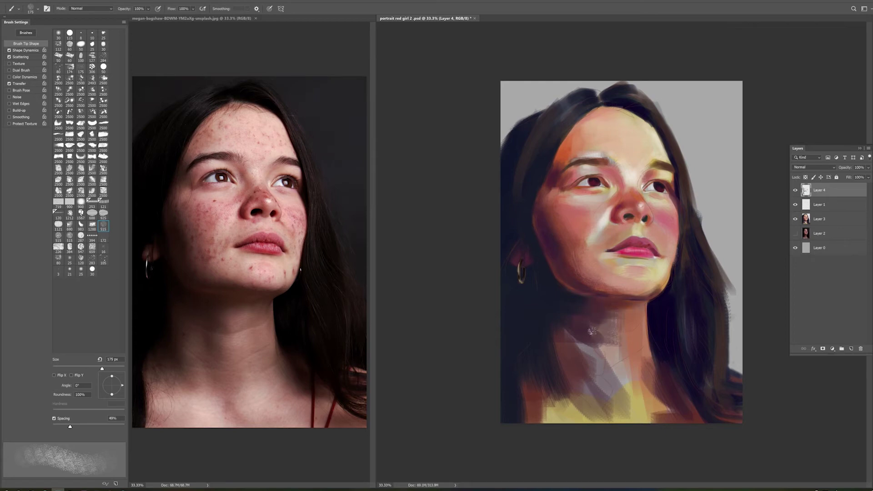
key("period")
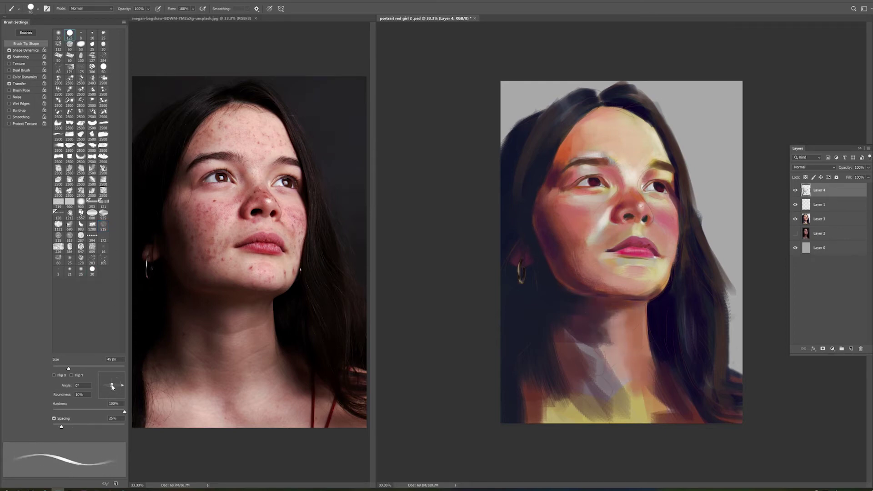
- Block dark strokes onto the neck, then repaint it with a sampled pinkish skin tone
key("bracketright")
key("bracketright")
key("bracketright")
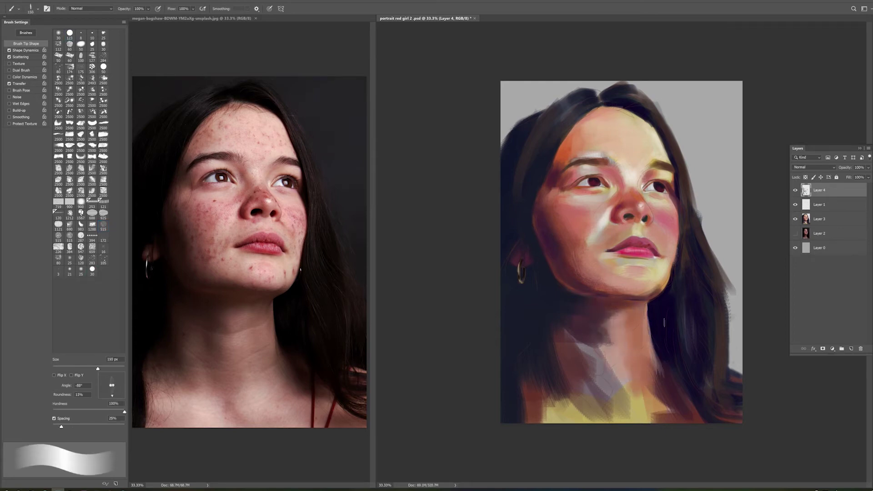
key("bracketright")
key("bracketright")
key("bracketright")
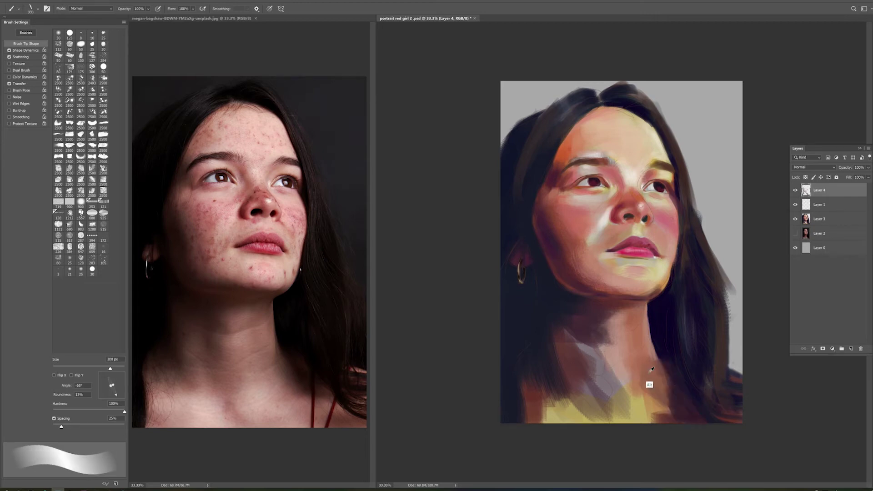
left_click_drag(595, 310, 610, 331)
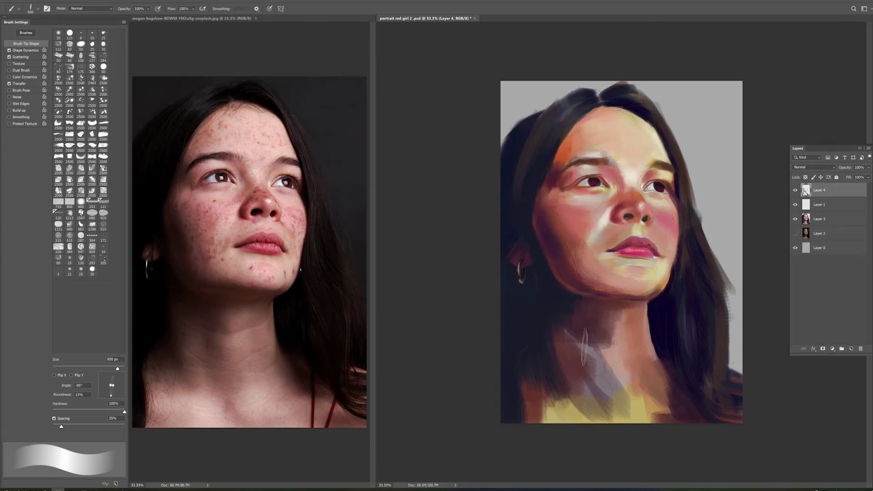
key("bracketright")
key("bracketright")
key("bracketright")
key("bracketleft")
key("bracketleft")
key("bracketleft")
left_click_drag(594, 344, 628, 414)
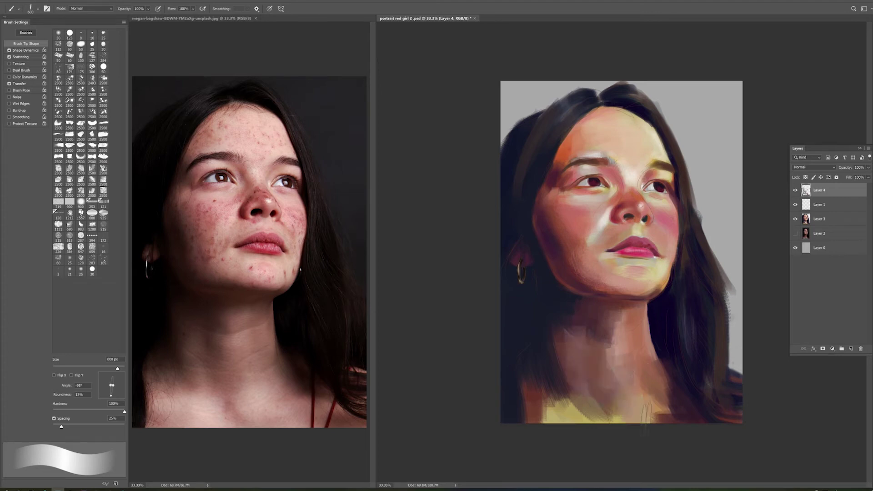
- Blend the neck with re-angled flat-brush strokes and softer, smaller strokes
key("bracketright")
key("bracketright")
key("bracketright")
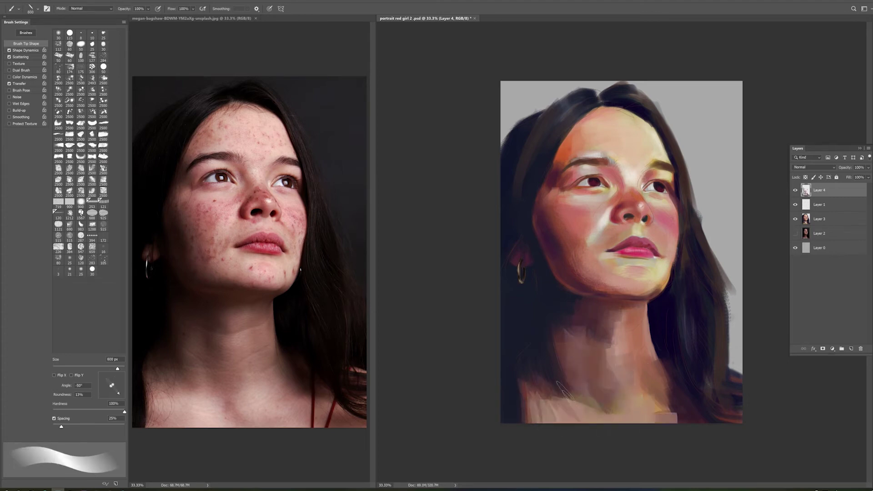
left_click_drag(610, 306, 575, 401)
key("bracketleft")
key("bracketleft")
key("bracketleft")
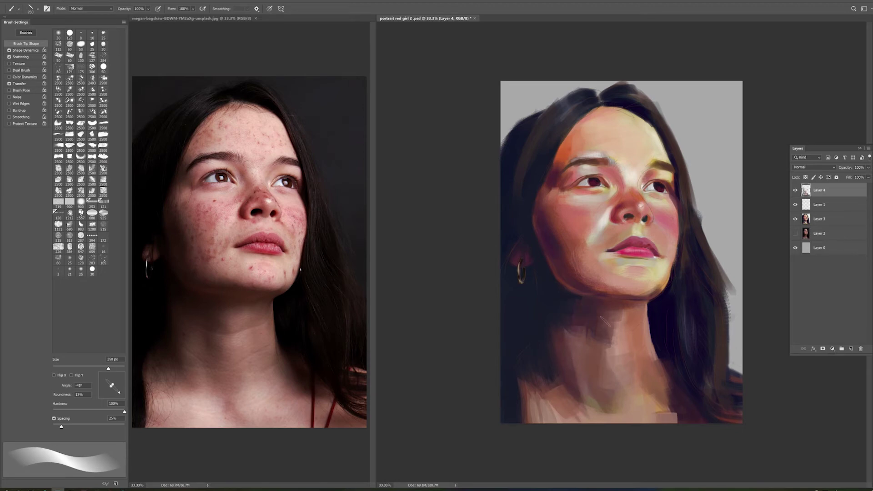
key("shift+Left")
key("shift+Left")
key("shift+Left")
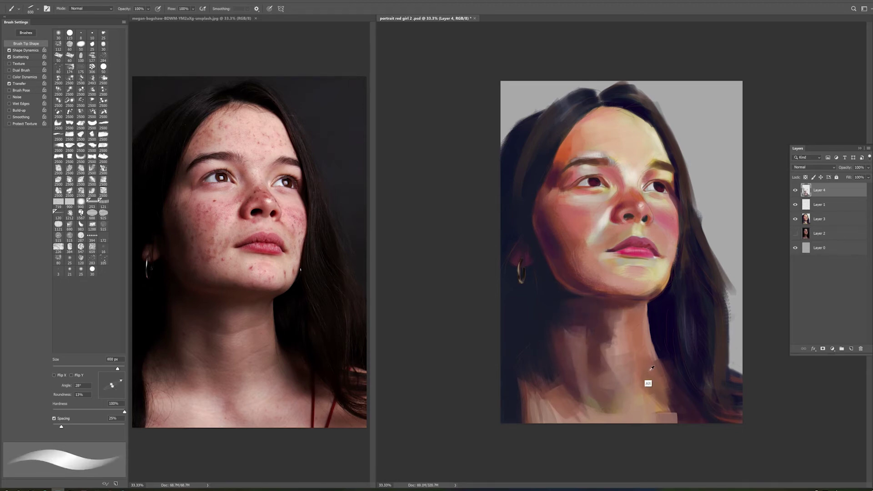
key("shift+Left")
key("shift+Left")
key("shift+Left")
key("shift+Left")
key("shift+Left")
key("shift+Left")
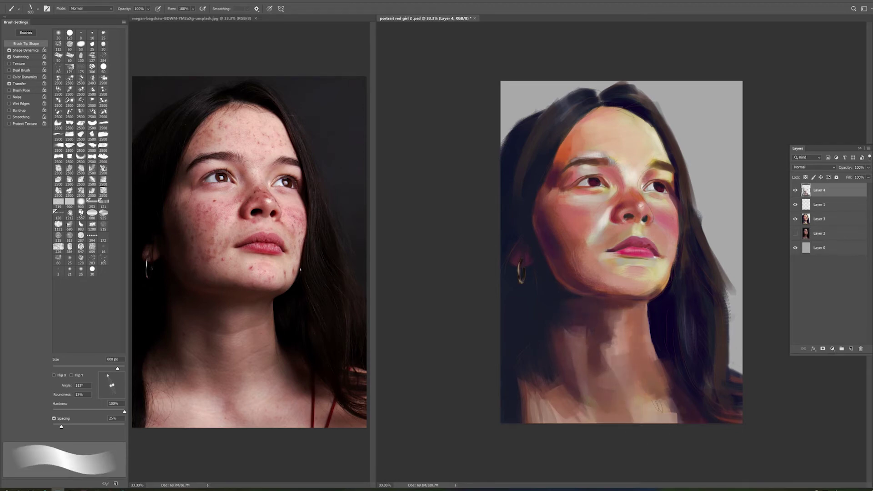
left_click_drag(608, 438, 559, 405)
key("bracketleft")
key("bracketleft")
key("bracketleft")
left_click_drag(621, 440, 655, 366)
left_click_drag(112, 385, 115, 386)
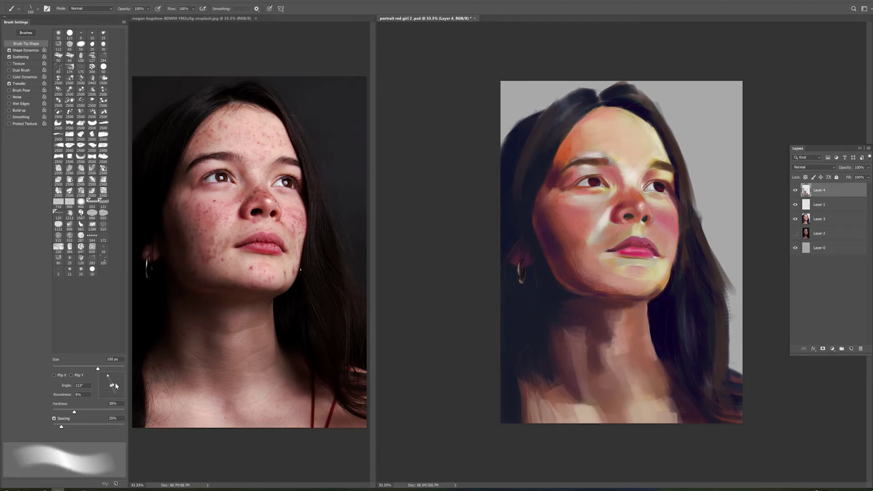
- Paint broad light strokes across the neck, including the lower-left at 175 px
key("period")
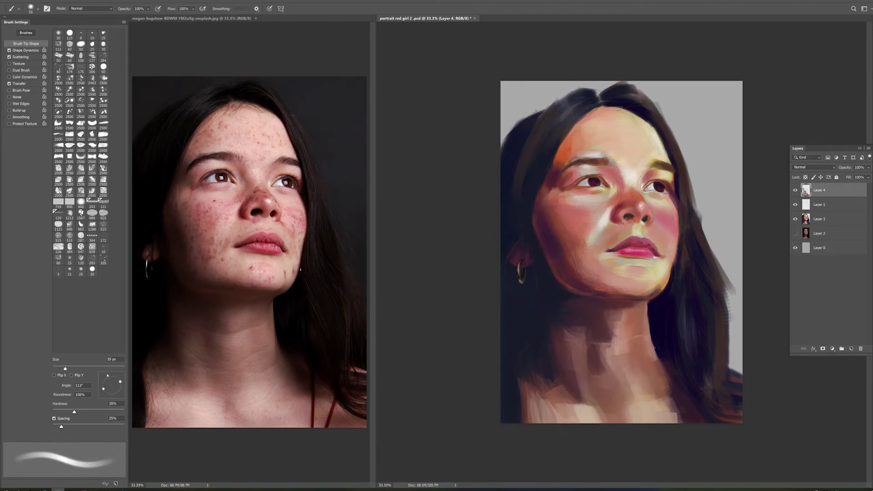
key("bracketright")
key("bracketright")
key("bracketright")
left_click_drag(570, 398, 655, 398)
mouse_move(619, 345)
left_mouse_down()
mouse_move(601, 312)
mouse_move(644, 328)
mouse_move(646, 378)
left_mouse_up()
key("bracketleft")
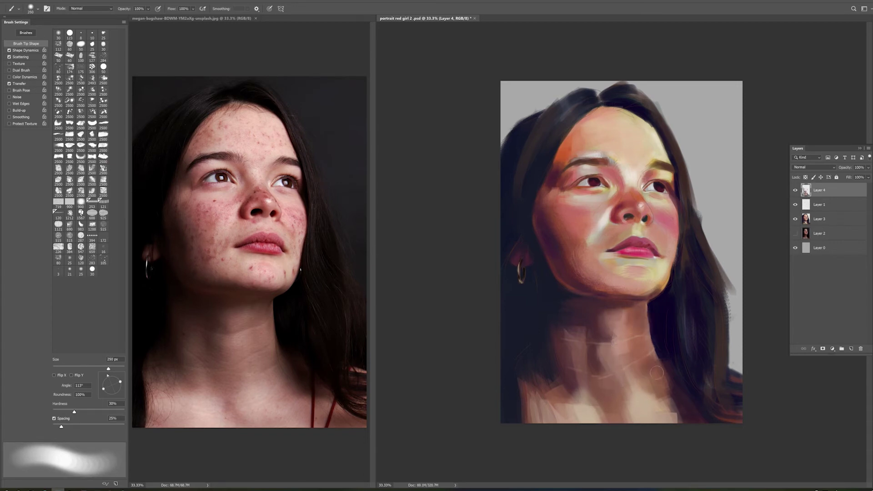
key("bracketleft")
key("bracketleft")
mouse_move(536, 412)
left_mouse_down()
mouse_move(567, 404)
mouse_move(568, 348)
mouse_move(591, 358)
left_mouse_up()
- Choose a new paint colour and settle the brush at 125 px
key("bracketright")
key("bracketright")
key("bracketright")
key("bracketleft")
key("bracketleft")
key("bracketleft")
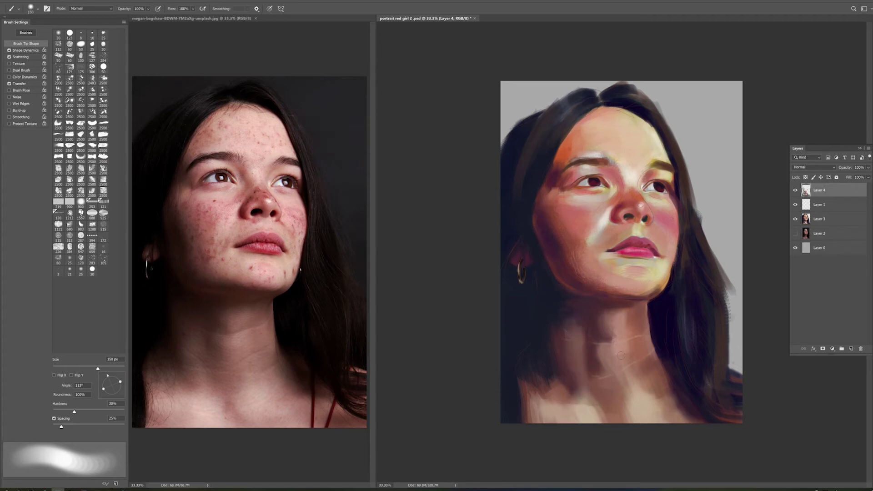
key("Escape")
key("bracketleft")
key("bracketleft")
key("bracketleft")
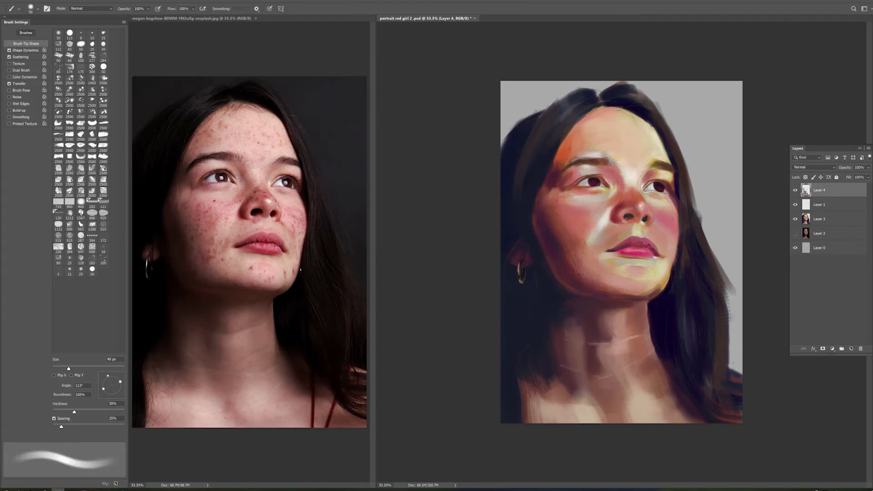
key("bracketright")
key("bracketright")
key("bracketright")
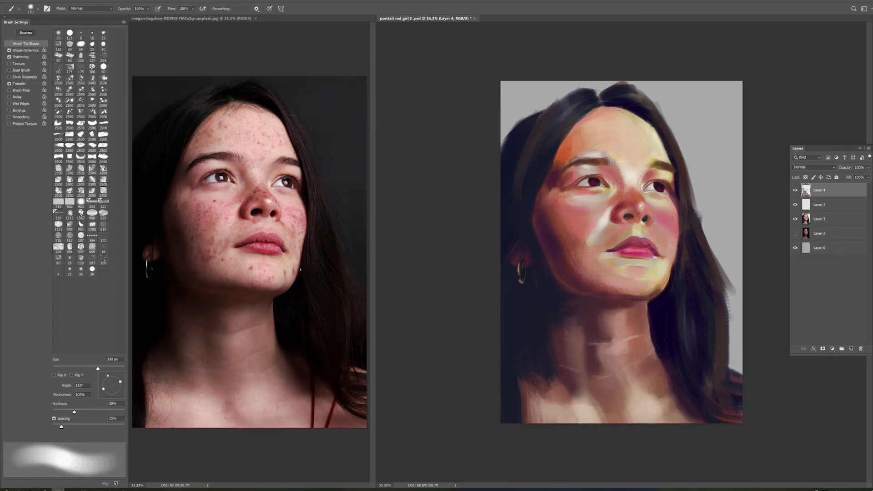
- Flip the painting and the reference photo horizontally, then return to the painting
key("ctrl+shift+h")
key("ctrl+Tab")
key("ctrl+shift+h")
key("ctrl+Tab")
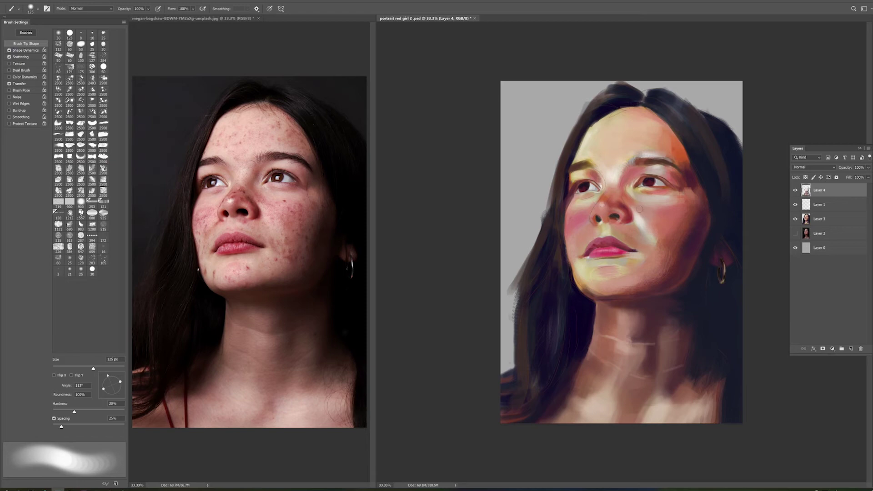
- Set the brush to 60 px and darken the edge between jaw and hair
key("bracketright")
key("bracketright")
key("bracketright")
key("bracketleft")
key("bracketleft")
key("bracketleft")
key("bracketleft")
key("bracketleft")
key("bracketleft")
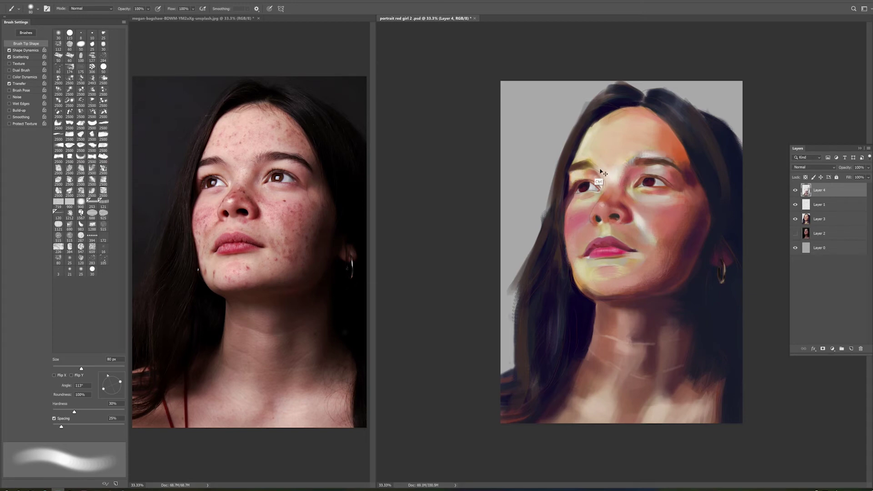
key("bracketright")
key("bracketright")
key("bracketright")
key("bracketleft")
key("bracketleft")
key("bracketleft")
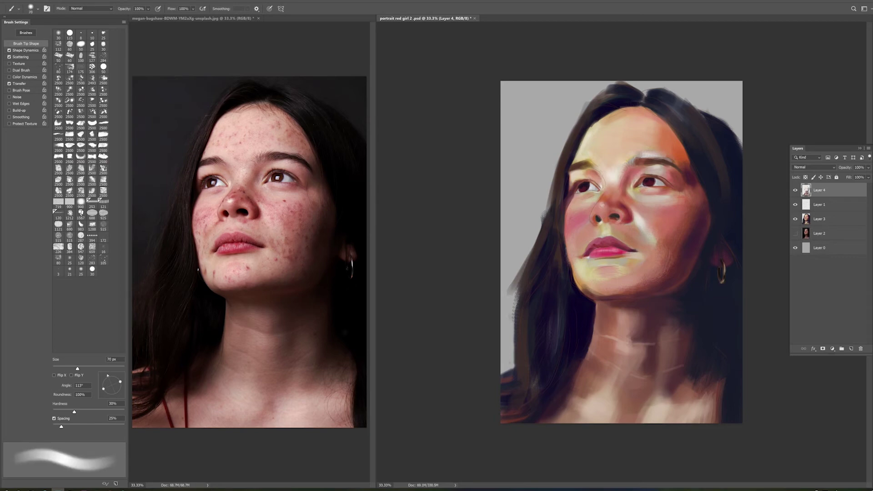
key("bracketleft")
key("bracketleft")
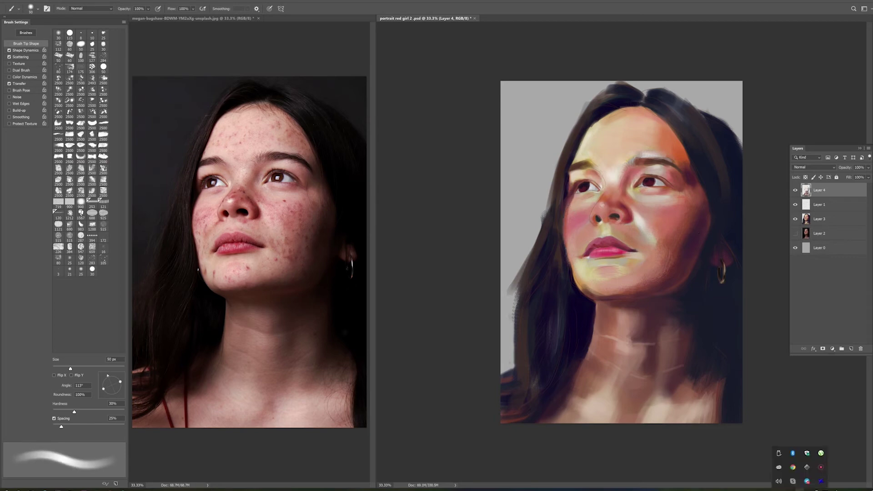
scroll(722, 433, "down", 1)
key("bracketright")
left_click_drag(585, 273, 574, 298)
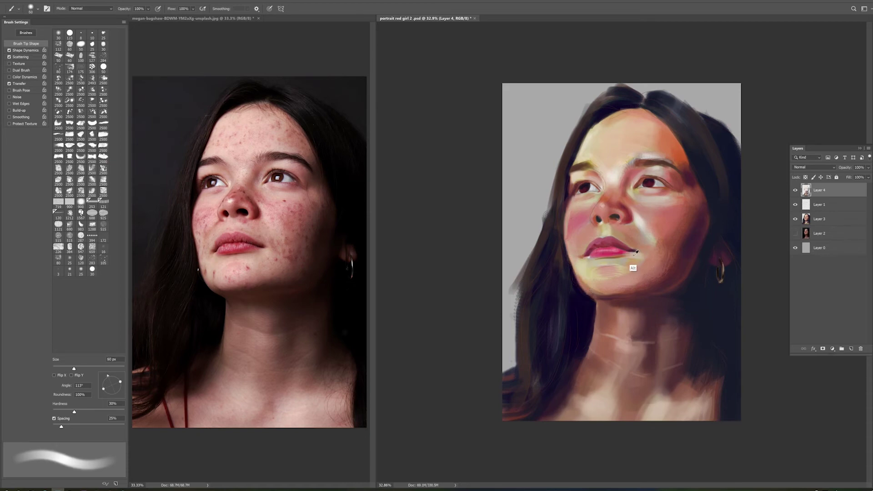
- Zoom into the lower face and size the brush to about 35 px for detail work
key("bracketright")
key("bracketright")
key("bracketright")
key("bracketleft")
key("bracketleft")
key("bracketleft")
scroll(581, 270, "up", 2)
key("bracketleft")
key("bracketleft")
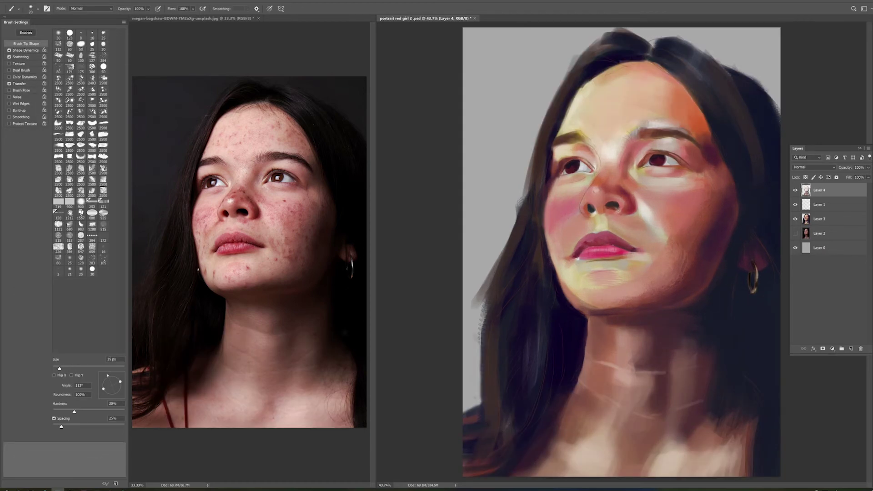
key("bracketleft")
key("bracketright")
key("bracketright")
key("bracketleft")
key("bracketleft")
key("bracketright")
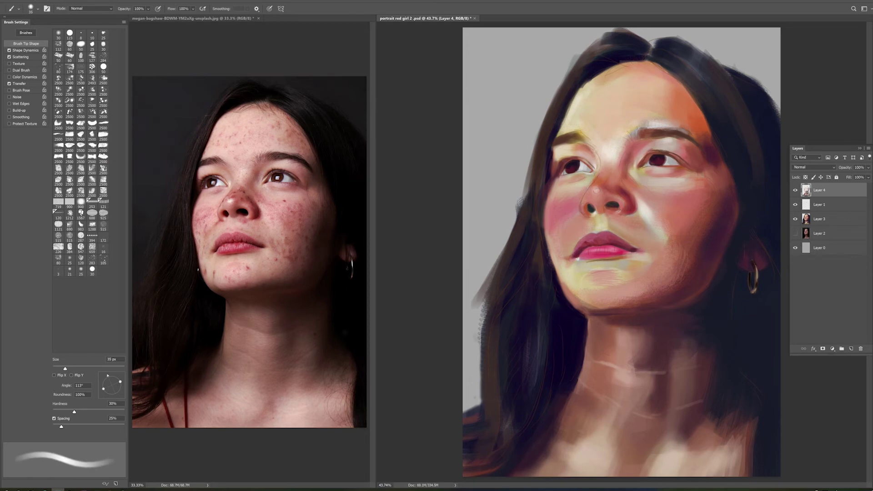
- Vary the brush between 30 and 150 px, returning to the Brush tool at 25 px
key("bracketright")
key("bracketright")
key("bracketright")
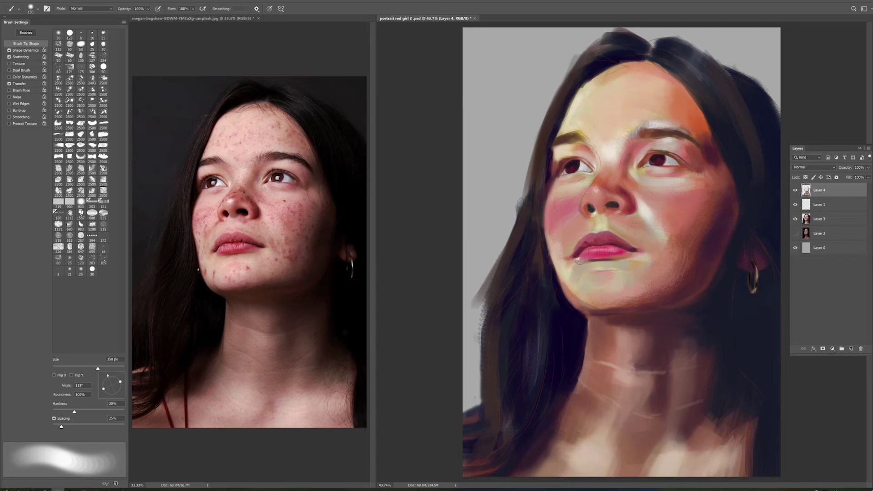
key("bracketleft")
key("bracketleft")
key("bracketleft")
key("bracketright")
key("bracketright")
key("bracketright")
key("bracketright")
key("bracketright")
key("bracketleft")
key("bracketleft")
key("bracketleft")
key("bracketleft")
key("bracketright")
key("bracketright")
key("bracketright")
key("bracketright")
key("bracketright")
key("bracketright")
key("bracketright")
key("bracketright")
key("bracketleft")
key("bracketleft")
key("bracketleft")
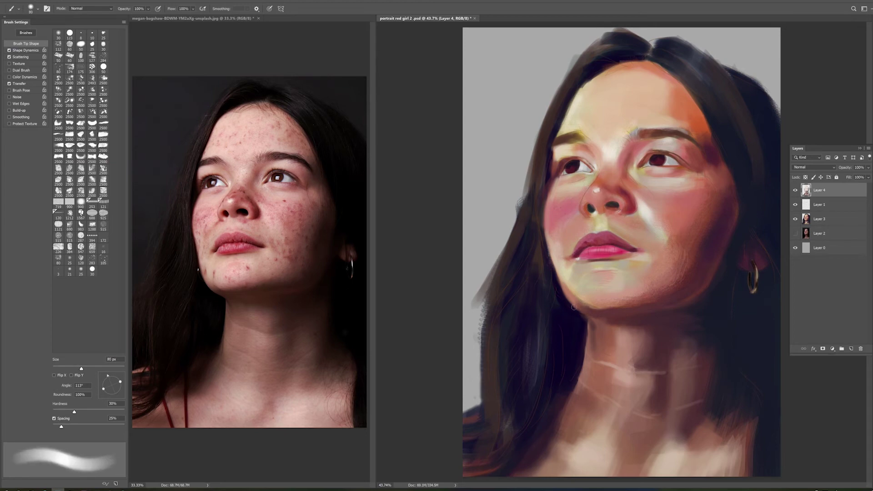
key("bracketright")
key("bracketright")
key("bracketright")
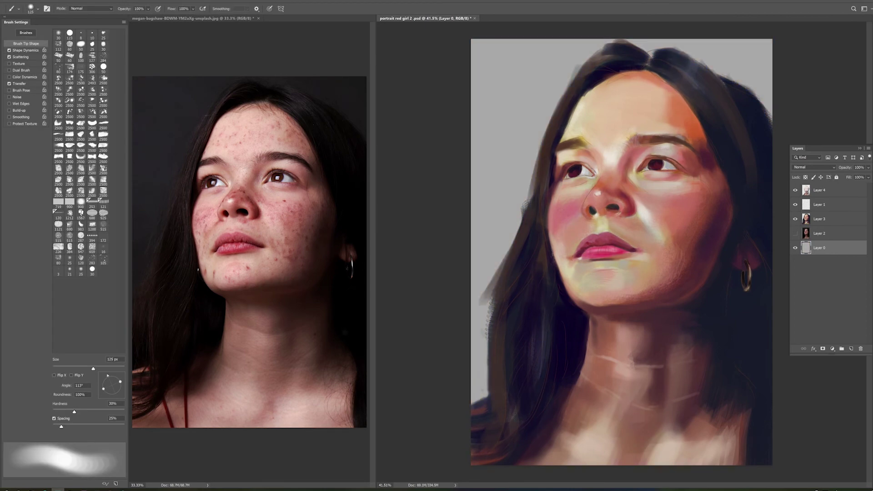
key("b")
key("bracketleft")
key("bracketleft")
key("bracketleft")
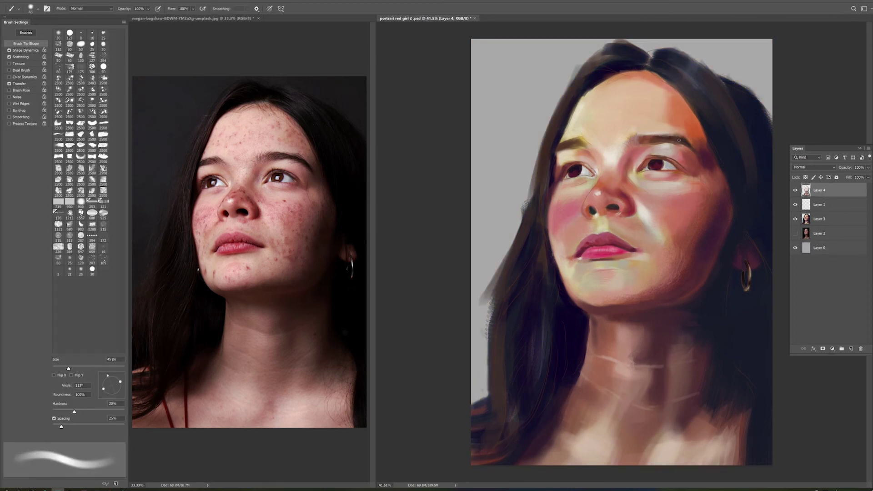
key("bracketleft")
key("bracketleft")
key("bracketleft")
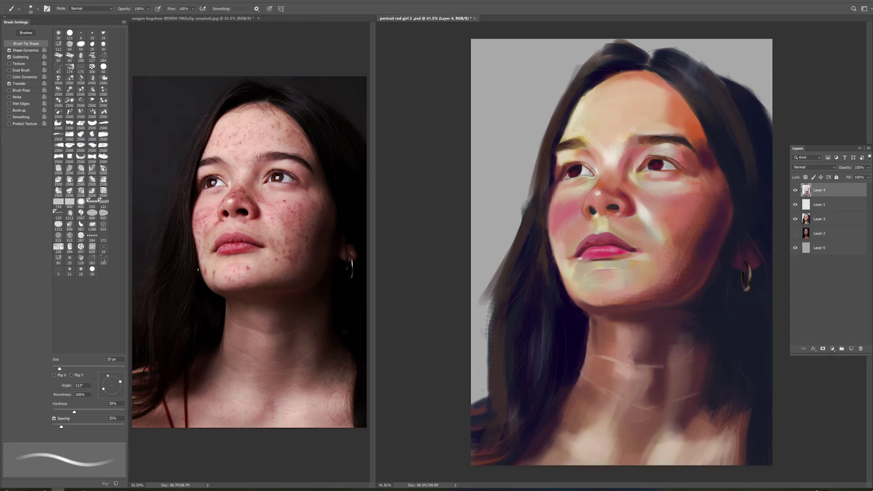
- On a new layer, dab a white catchlight into the left eye and load a 25 px hard round brush
left_click(92, 247)
left_click(852, 349)
left_click(577, 170)
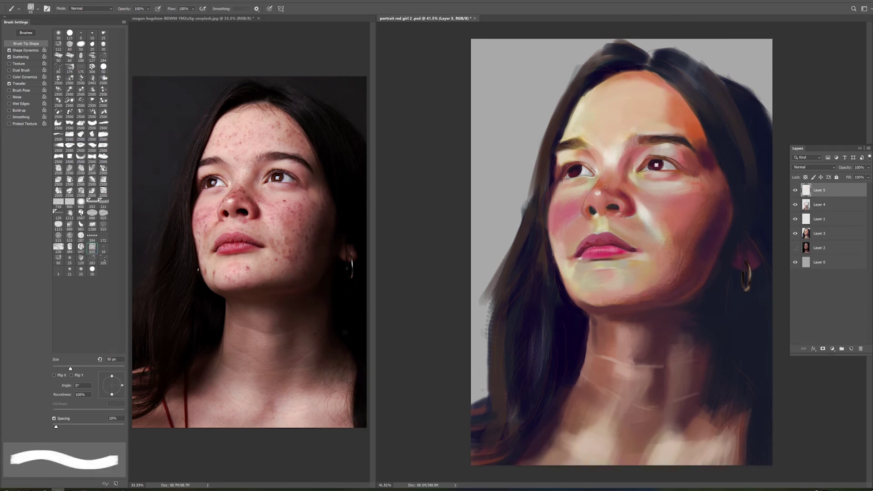
left_click_drag(70, 368, 55, 369)
left_click(70, 33)
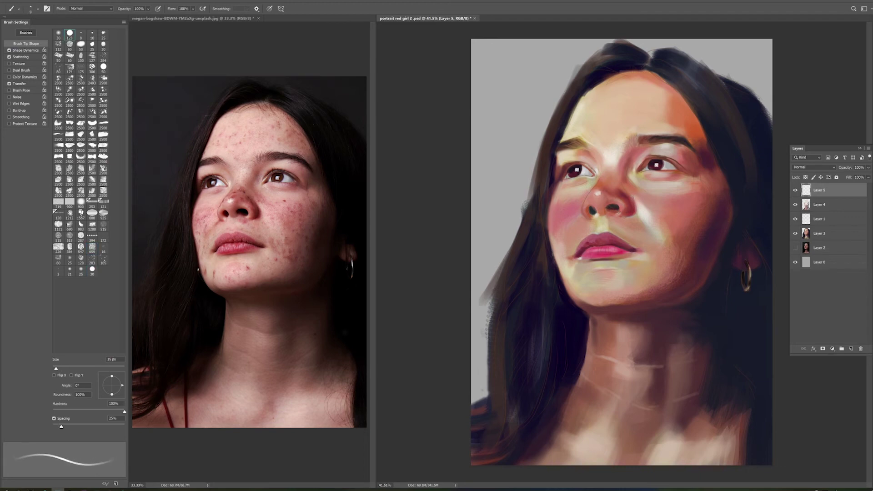
key("bracketright")
key("bracketright")
key("bracketright")
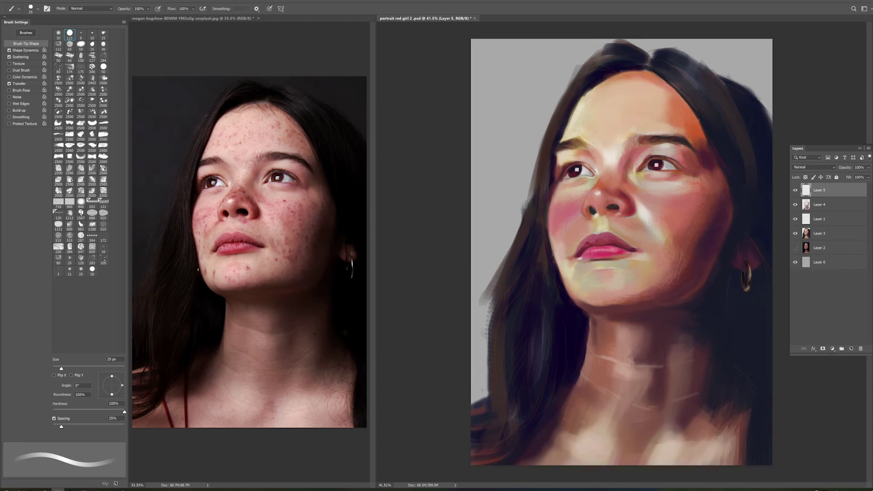
- Darken the top of the hair and soften the lower-right neck at 80 px
left_click_drag(651, 48, 704, 70)
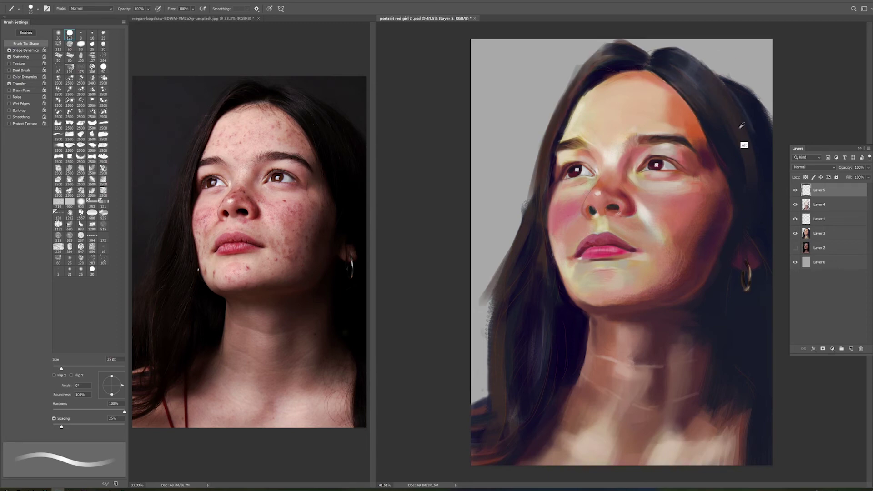
key("bracketright")
key("bracketright")
key("bracketright")
key("bracketright")
key("bracketright")
key("bracketright")
key("bracketright")
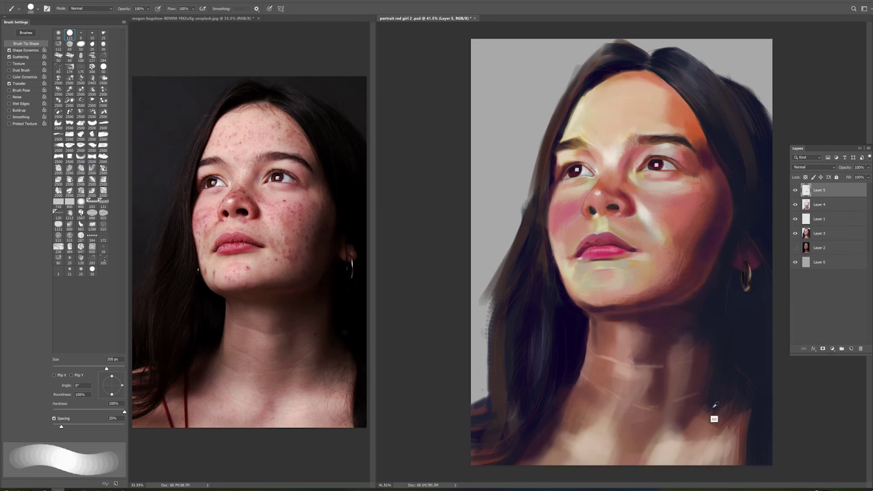
left_click_drag(710, 416, 734, 435)
left_click(251, 399, "alt")
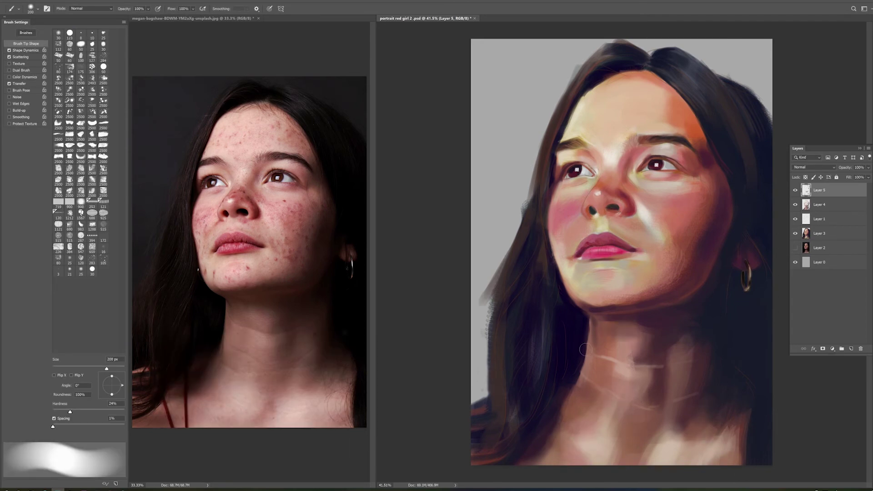
key("bracketleft")
key("bracketleft")
key("bracketleft")
- Darken the left hair edge and the hair along the neck with 50–125 px strokes
left_click_drag(543, 434, 546, 396)
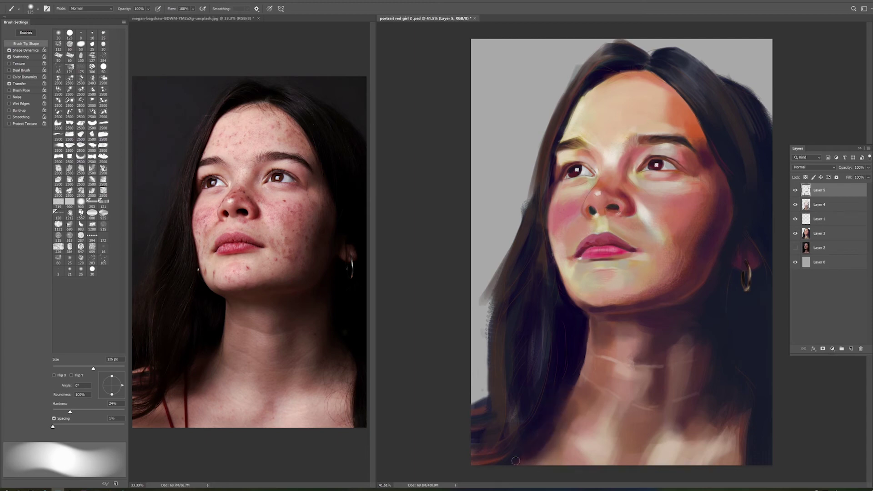
left_click_drag(524, 460, 475, 432)
key("bracketleft")
key("bracketleft")
key("bracketleft")
mouse_move(489, 391)
left_mouse_down()
mouse_move(486, 320)
mouse_move(516, 387)
left_mouse_up()
key("bracketright")
key("bracketright")
key("bracketright")
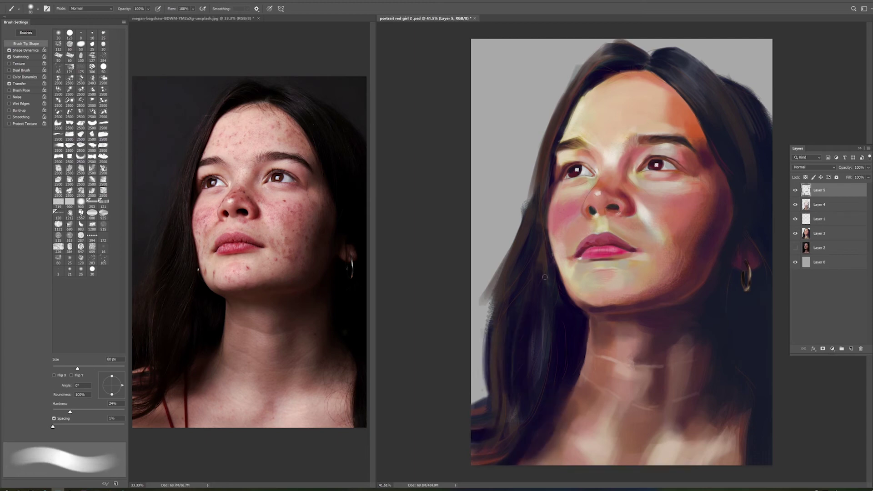
key("bracketright")
key("bracketright")
key("bracketright")
- Deepen the left hair edge and darken the lower-right neck with a 250 px brush
left_click_drag(507, 290, 482, 382)
left_click_drag(484, 280, 500, 406)
left_click_drag(480, 345, 505, 349)
key("bracketright")
key("bracketright")
key("bracketright")
left_click_drag(705, 397, 683, 460)
mouse_move(710, 428)
left_mouse_down()
mouse_move(739, 477)
mouse_move(721, 462)
left_mouse_up()
- Refine the upper-left hair edge at 70 px and add a new layer above Layer 5
key("bracketleft")
key("bracketleft")
key("bracketleft")
key("bracketleft")
key("bracketleft")
left_click_drag(534, 179, 518, 228)
key("bracketleft")
left_click_drag(528, 182, 509, 255)
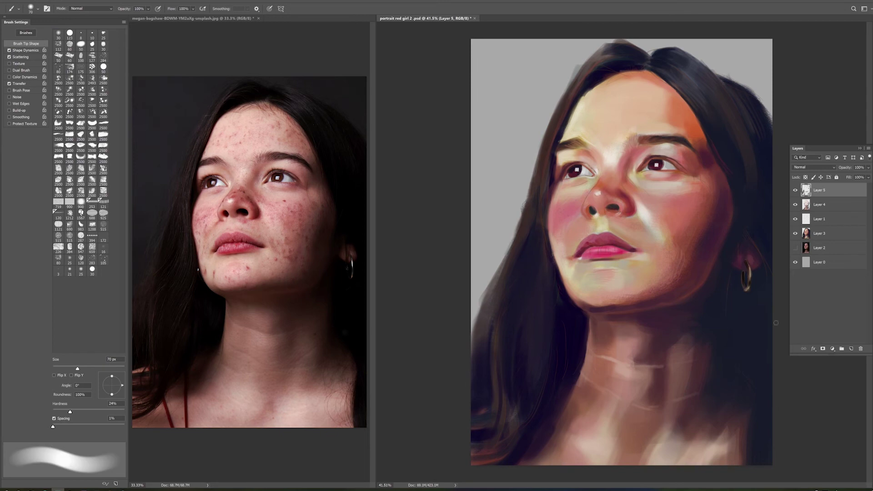
key("ctrl+shift+alt+n")
key("i")
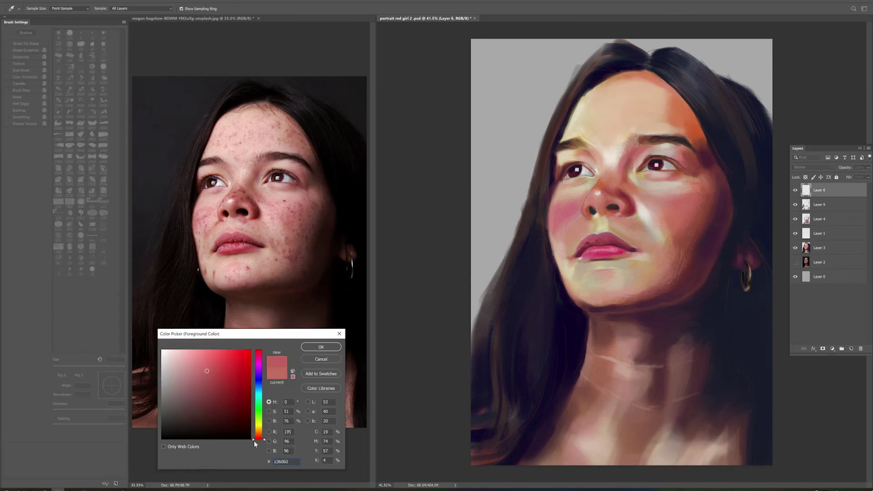
- Dab the newly picked colour onto the cheek, trying brush sizes from 70 to 200 px
key("Return")
key("b")
left_click_drag(655, 212, 663, 218)
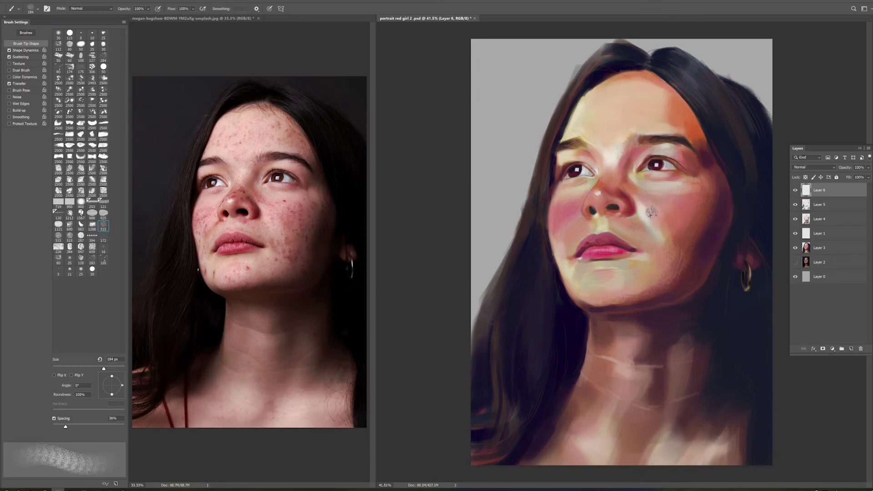
key("bracketleft")
key("bracketleft")
key("bracketleft")
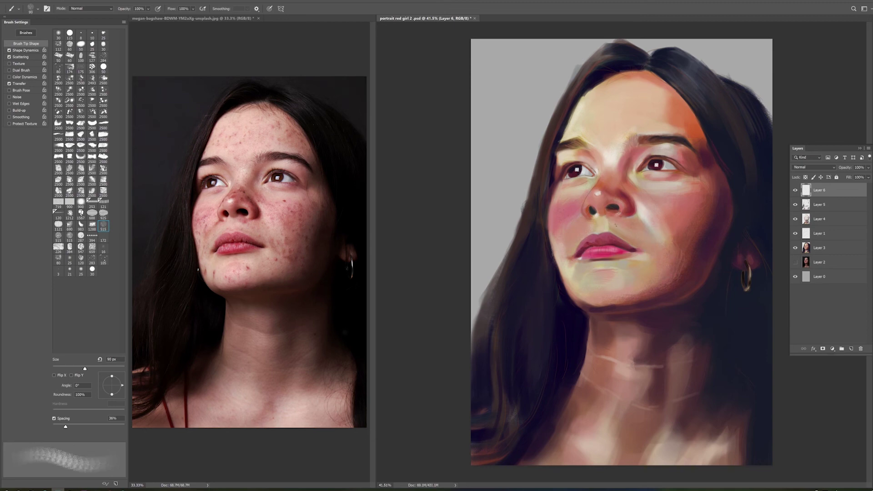
key("bracketright")
key("bracketright")
key("bracketright")
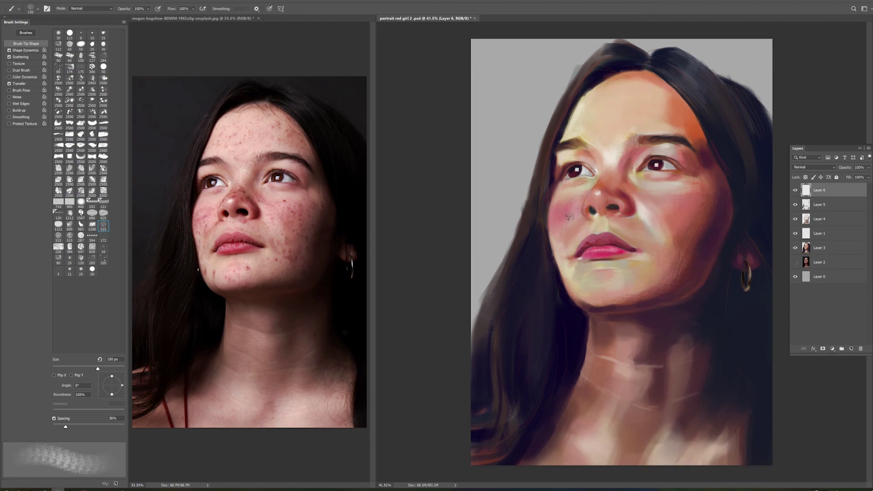
key("bracketright")
key("bracketright")
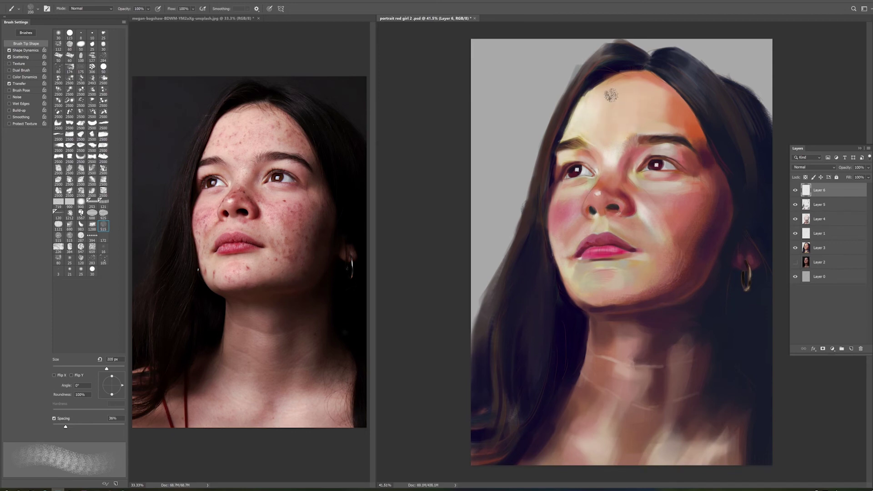
key("bracketleft")
key("bracketleft")
key("bracketleft")
key("bracketleft")
key("bracketleft")
key("bracketleft")
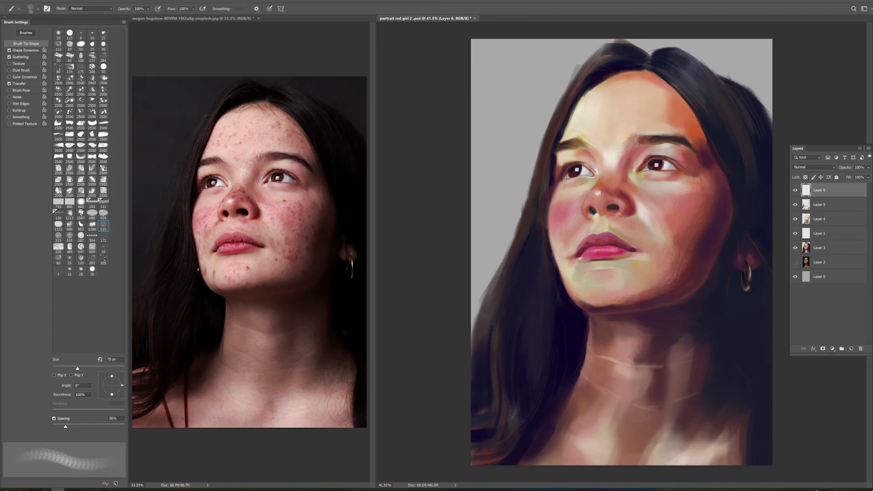
- Try the 30 px hard round and 25 px soft brushes, then sample the right-cheek skin tone
key("shift+period")
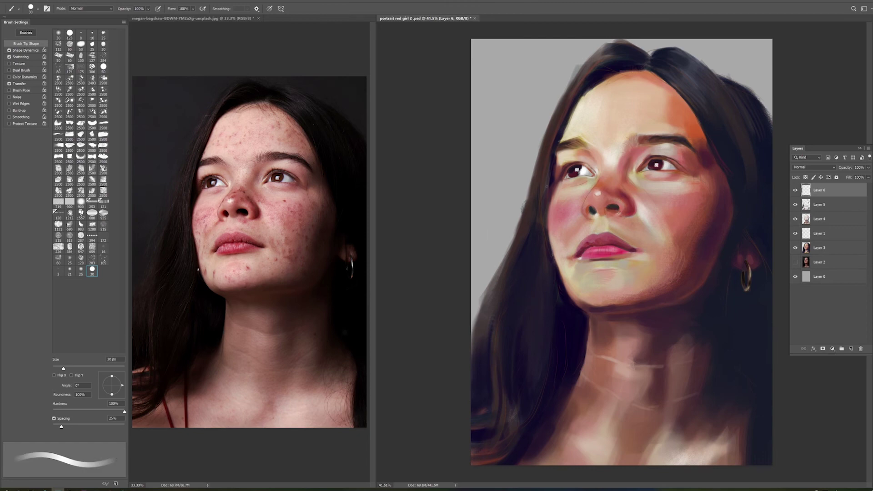
key("period")
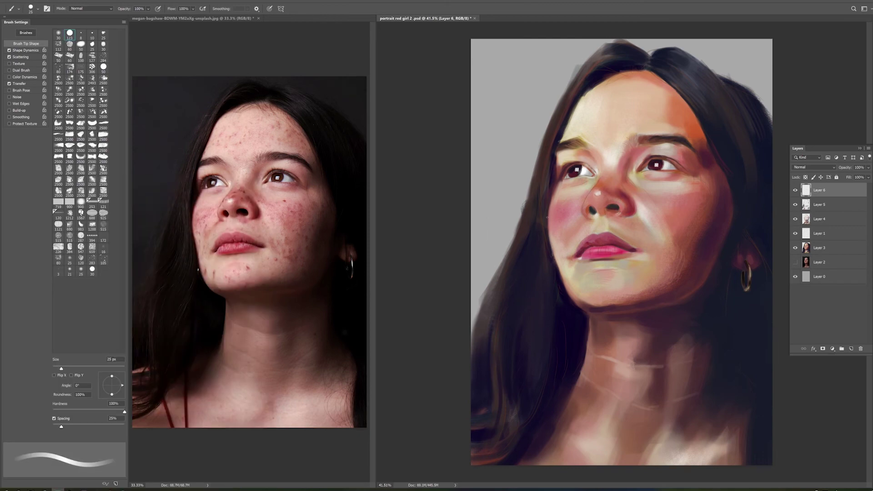
key("alt")
left_click(685, 213, "alt")
key("comma")
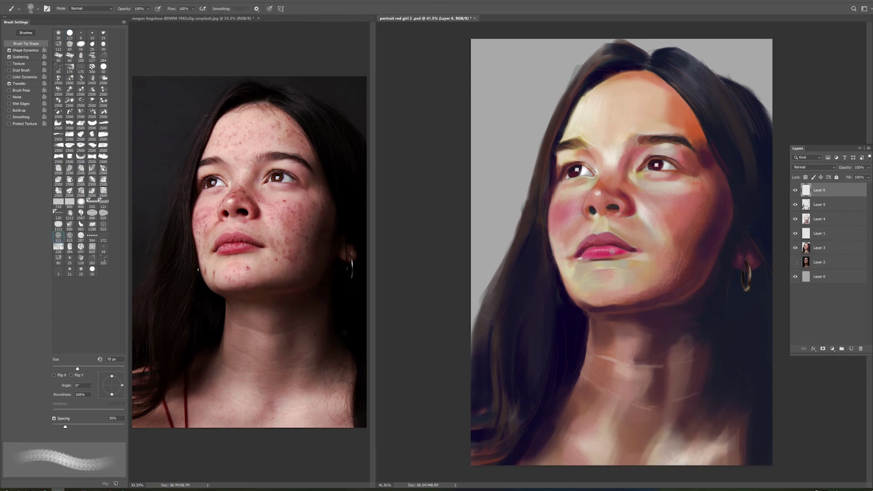
- Select the speckled spray brush, size it between 50 and 125 px, and rotate the view counter-clockwise
left_click(58, 67)
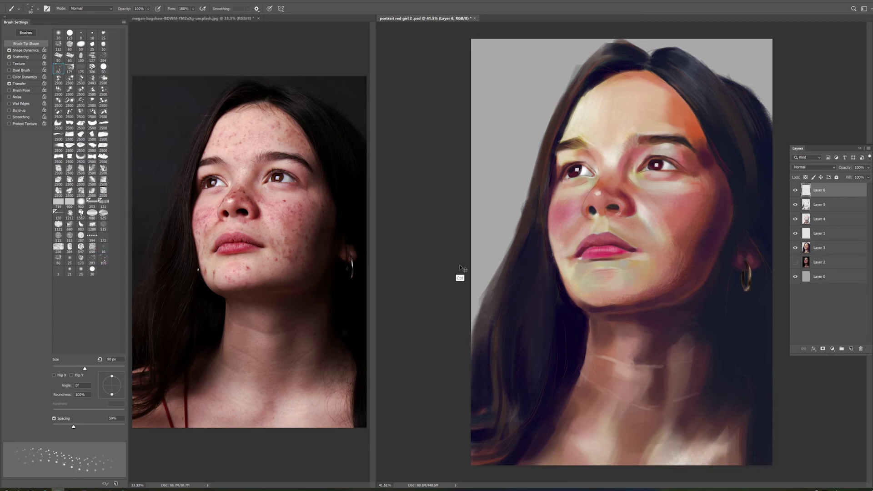
key("bracketleft")
key("bracketleft")
key("bracketright")
key("bracketright")
key("bracketright")
key("ctrl")
key("bracketleft")
key("bracketleft")
key("bracketleft")
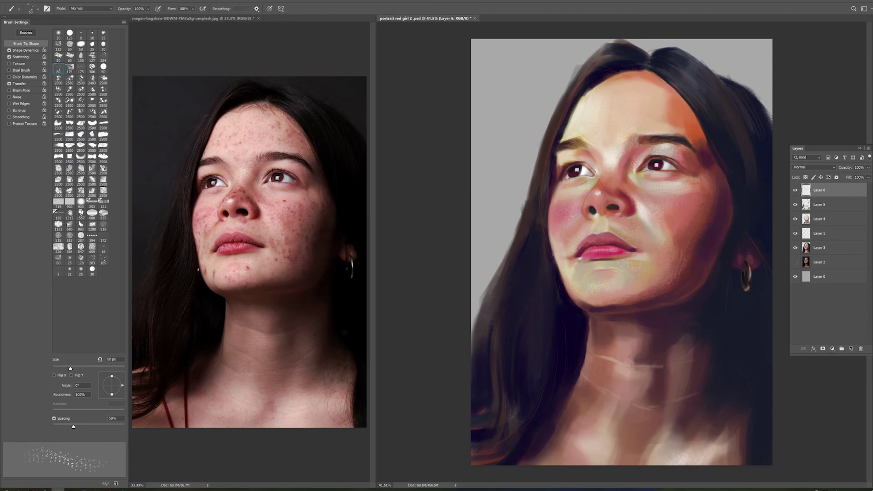
key("bracketleft")
key("bracketleft")
key("bracketleft")
key("bracketright")
key("bracketright")
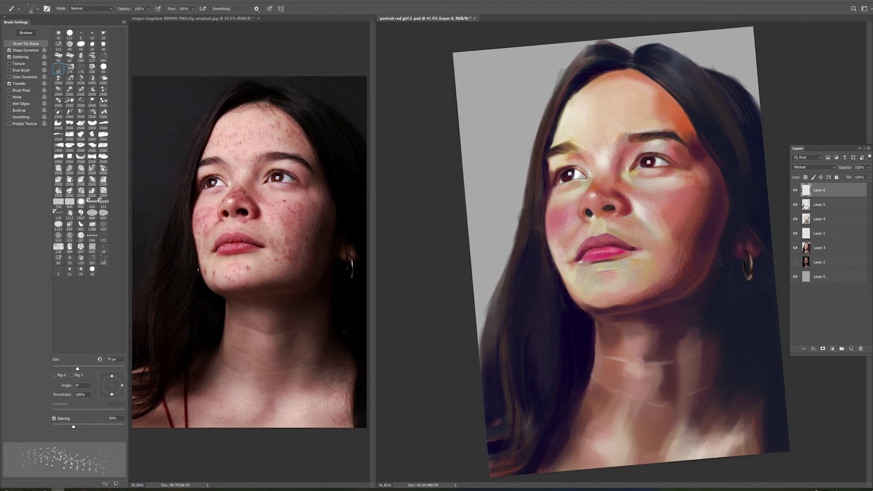
- Settle on a 20 px smooth round brush after testing the 30 px hard round and scattered 80 presets
key("period")
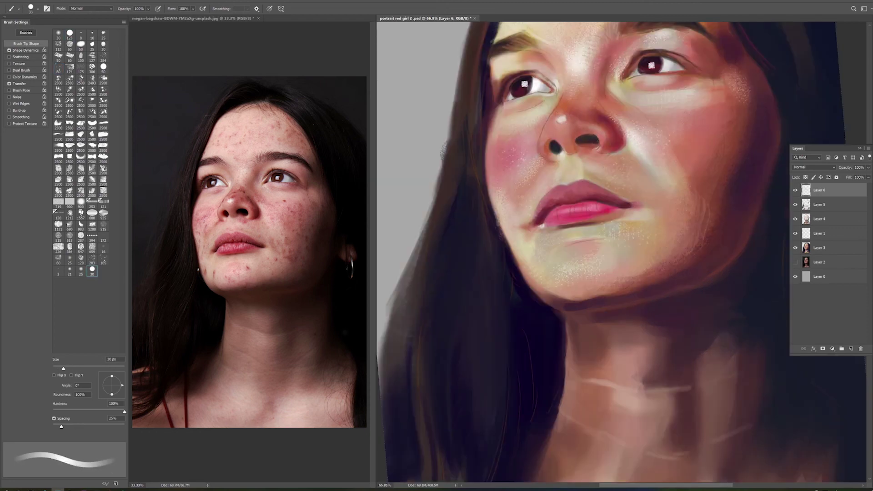
key("alt")
key("bracketleft")
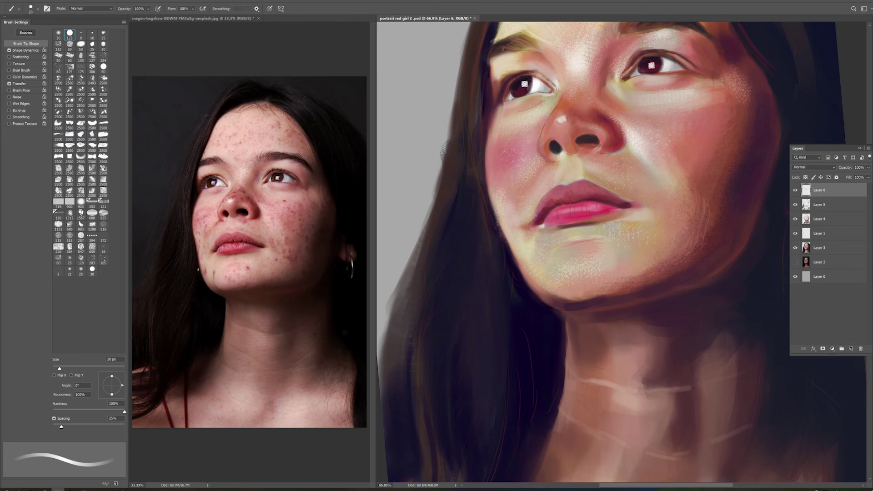
key("bracketleft")
key("bracketright")
key("bracketright")
key("bracketright")
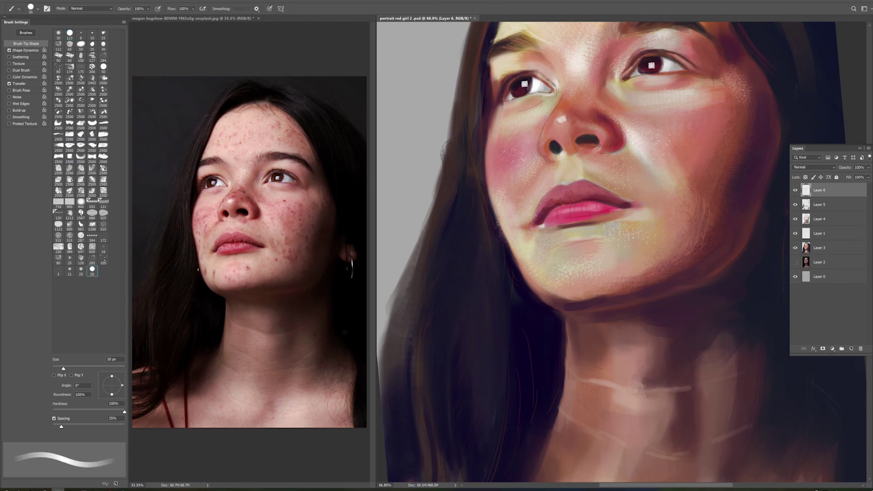
key("bracketleft")
key("bracketleft")
key("period")
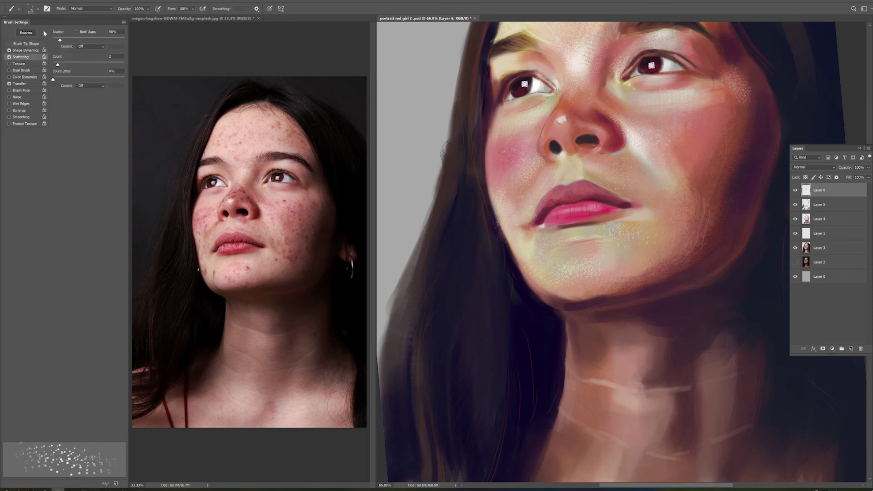
key("comma")
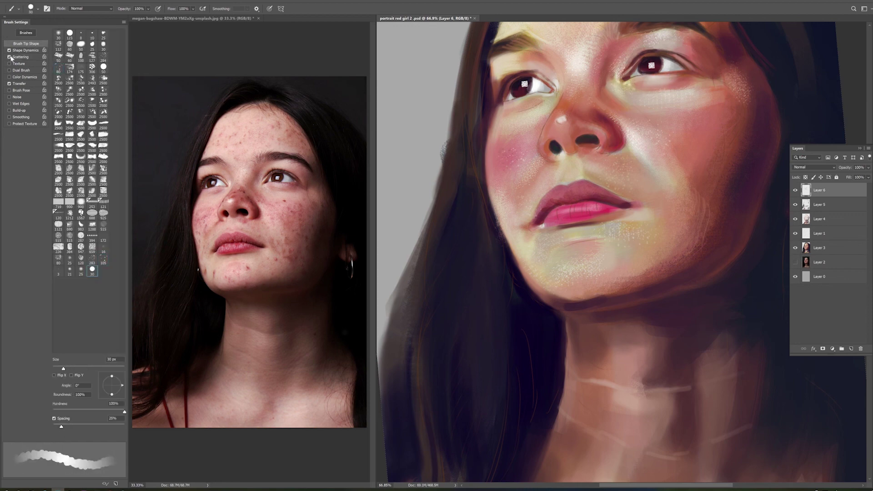
- Zoom in and paint a fine 15 px stroke along the right eyebrow
key("bracketright")
key("bracketright")
key("bracketright")
key("bracketleft")
key("bracketleft")
key("bracketleft")
key("bracketleft")
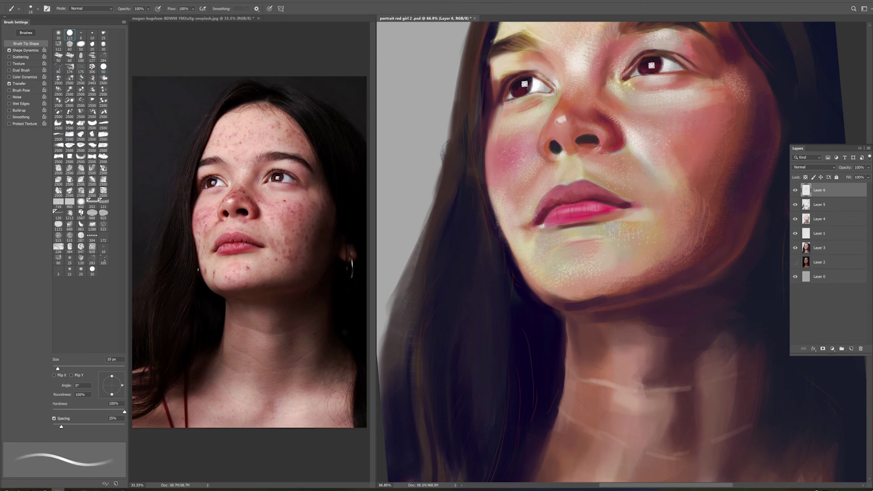
key("bracketright")
scroll(605, 250, "up", 2)
key("bracketleft")
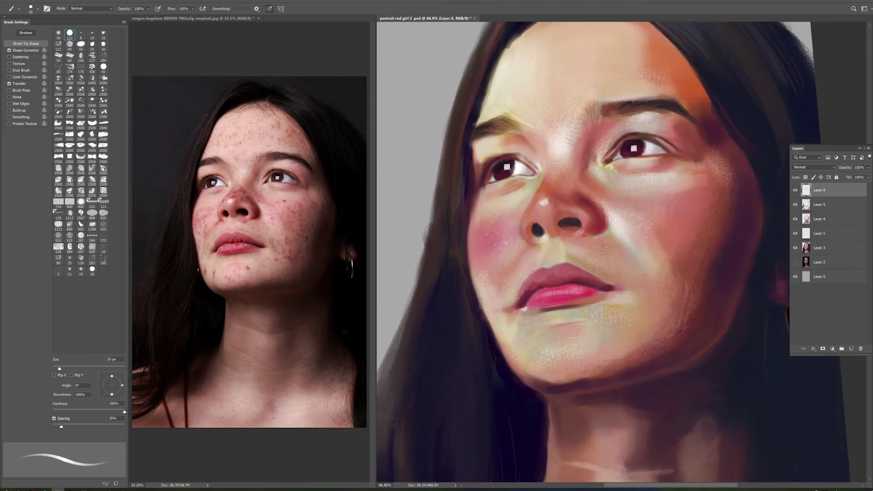
left_click_drag(654, 101, 658, 110)
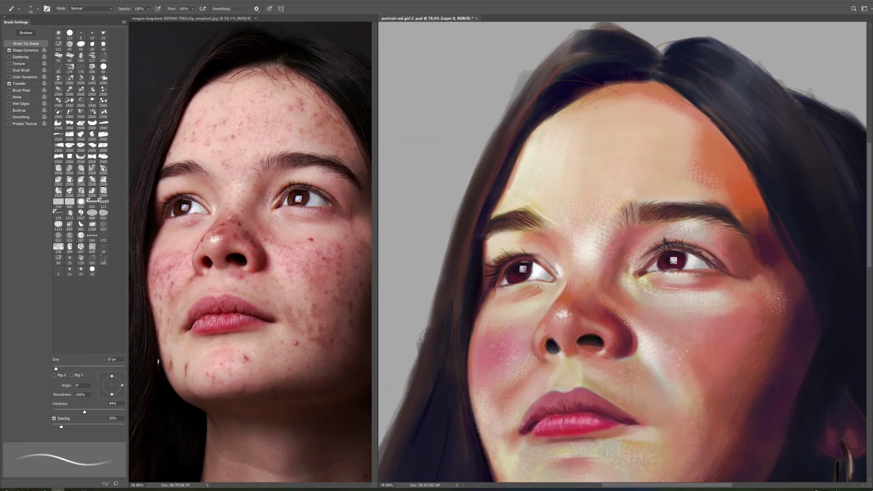
- Paint dark strokes into the top of the hair and flip the reference photo horizontally
left_click_drag(591, 94, 678, 107)
mouse_move(646, 82)
left_mouse_down()
mouse_move(708, 118)
mouse_move(703, 128)
mouse_move(728, 147)
left_mouse_up()
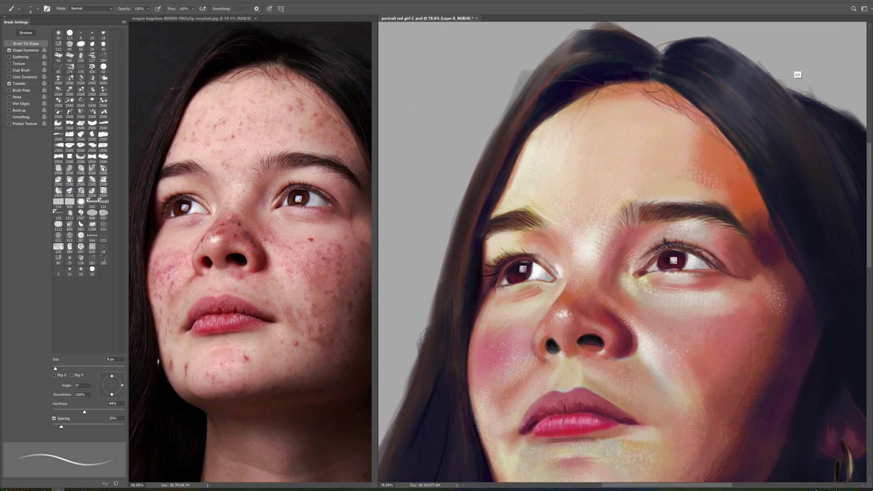
key("ctrl+shift+h")
key("ctrl+Tab")
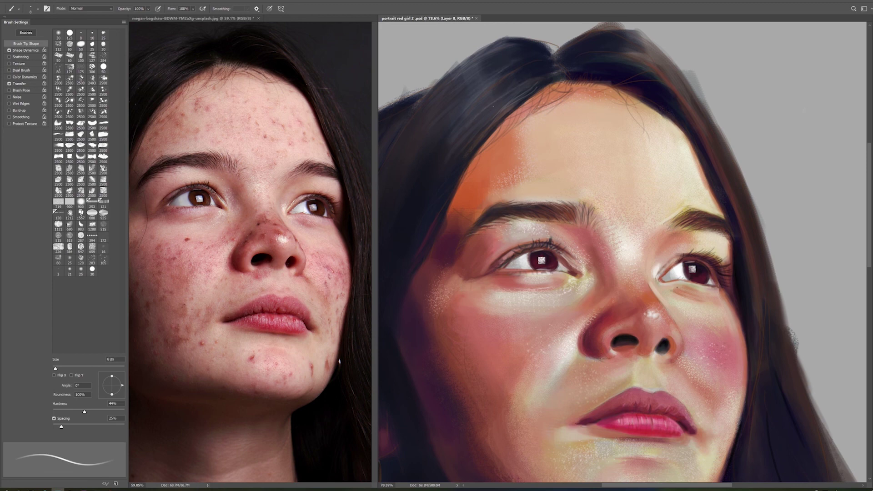
- Paint thin 9 px stray strands down the hair's right side, then zoom out and pan the reference
key("bracketright")
key("bracketright")
key("bracketright")
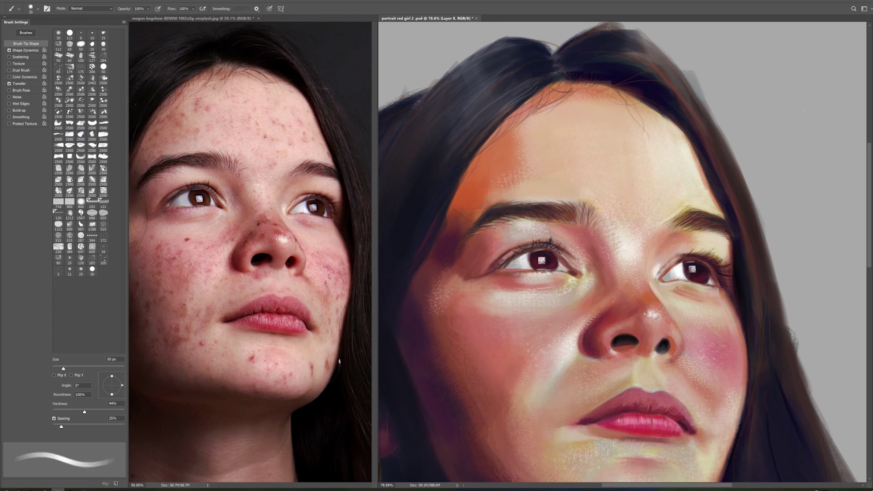
key("bracketleft")
key("bracketleft")
key("bracketleft")
left_click_drag(725, 121, 733, 139)
mouse_move(782, 205)
left_mouse_down()
mouse_move(801, 236)
mouse_move(810, 305)
left_mouse_up()
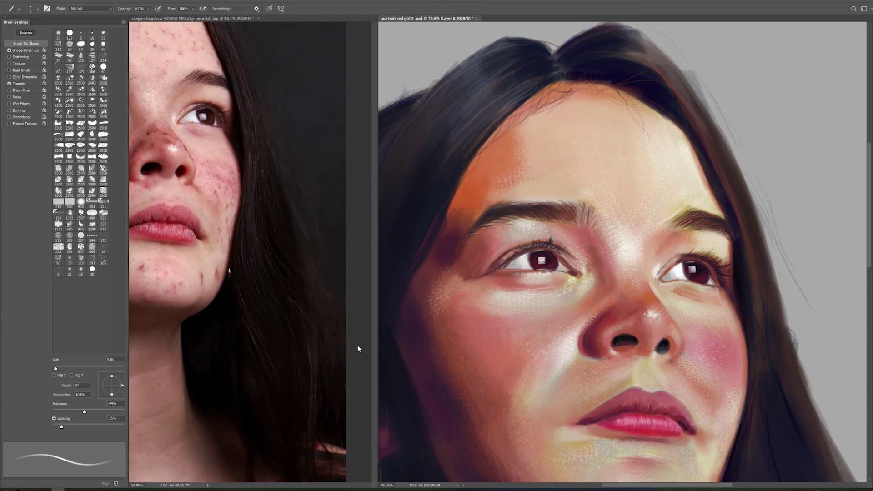
left_click_drag(273, 255, 182, 259)
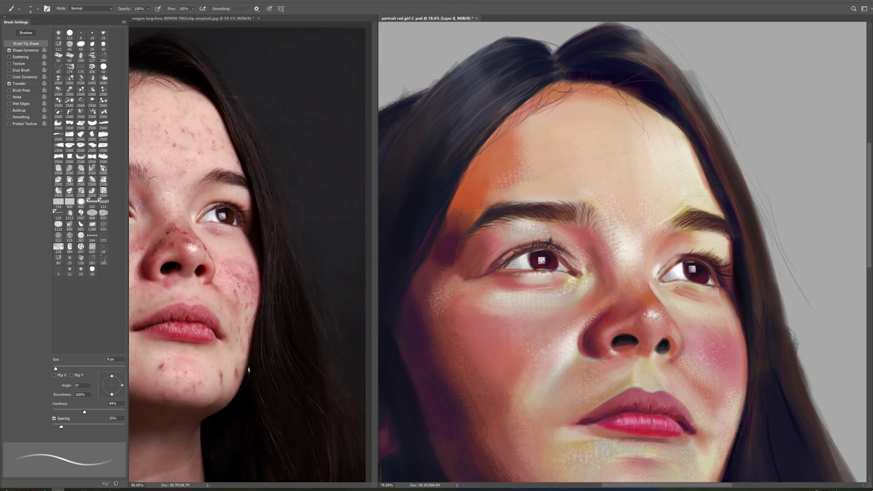
mouse_move(728, 180)
left_mouse_down()
mouse_move(753, 224)
mouse_move(768, 320)
left_mouse_up()
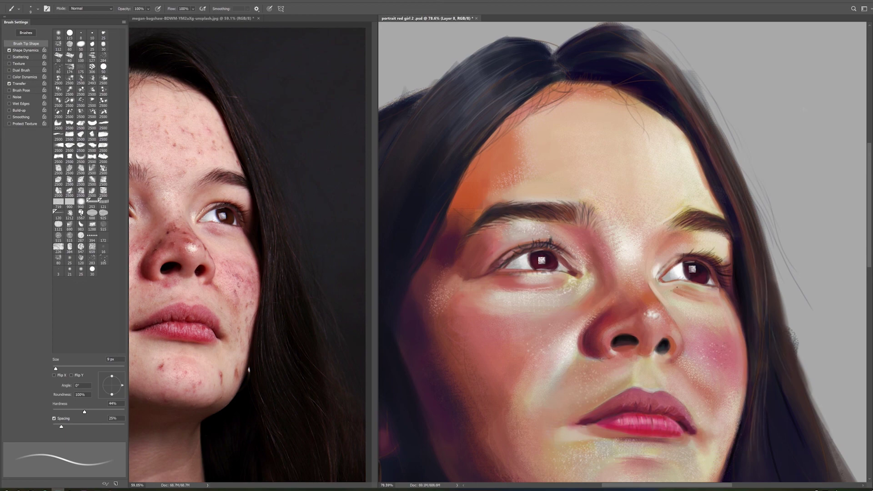
key("ctrl+minus")
key("ctrl+minus")
left_click_drag(246, 255, 211, 150)
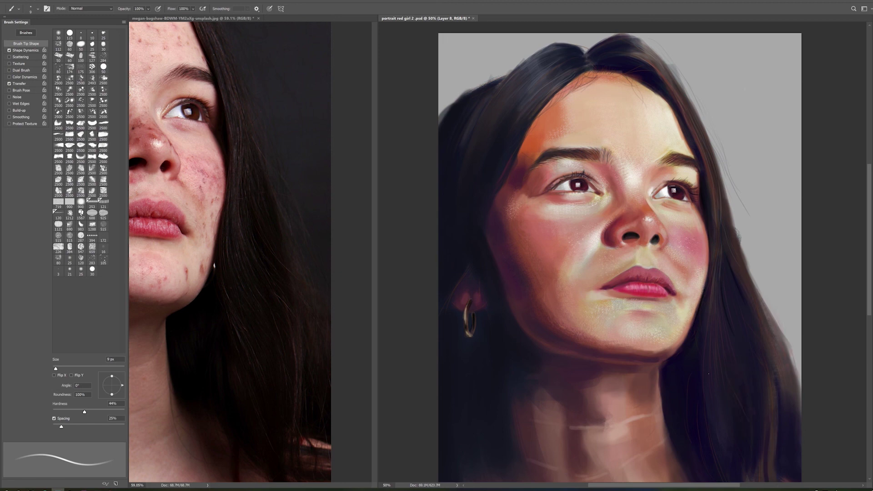
- Scroll the painting down to the neck, compare it with the reference, and set a 10 px brush
scroll(711, 448, "down", 3)
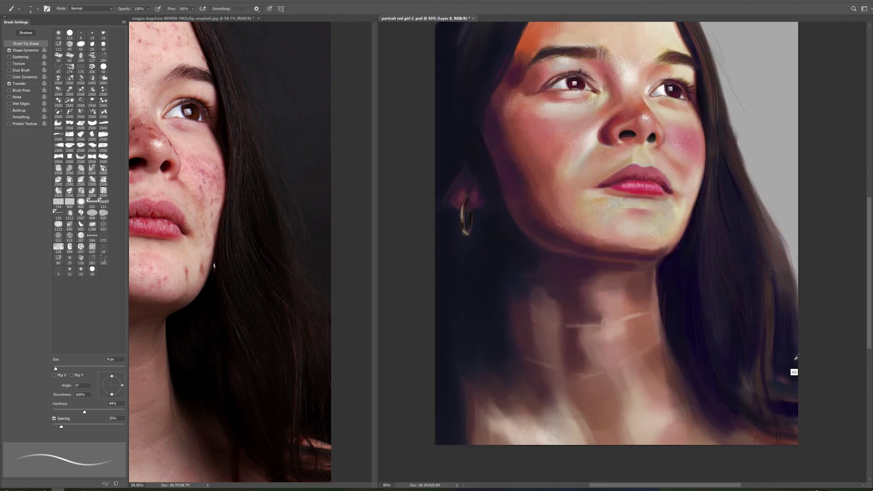
left_click(248, 340)
left_click(768, 321)
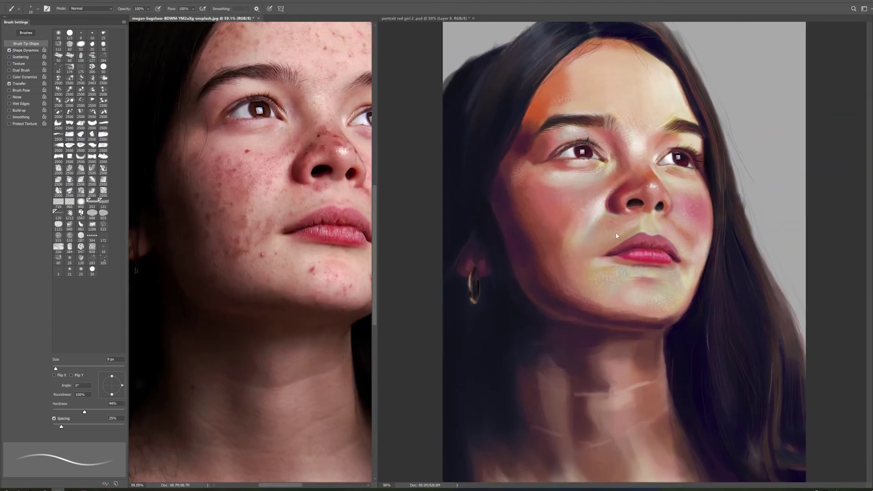
key("bracketright")
key("bracketleft")
key("bracketleft")
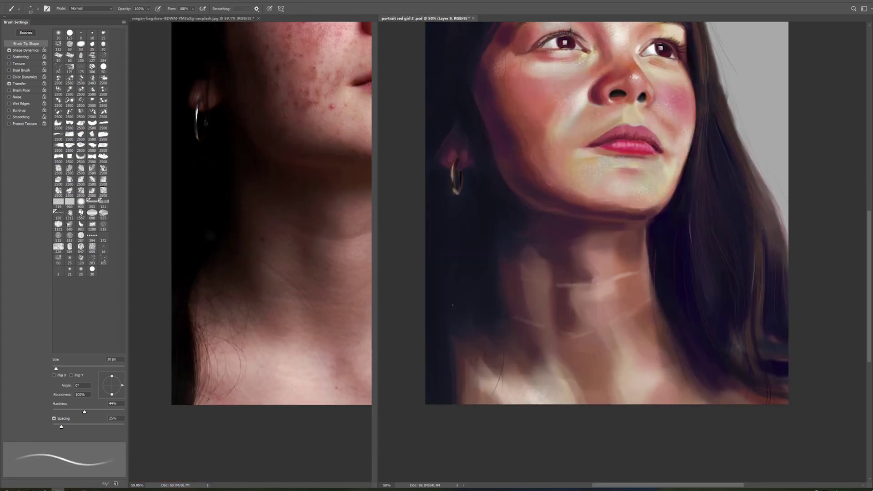
key("b")
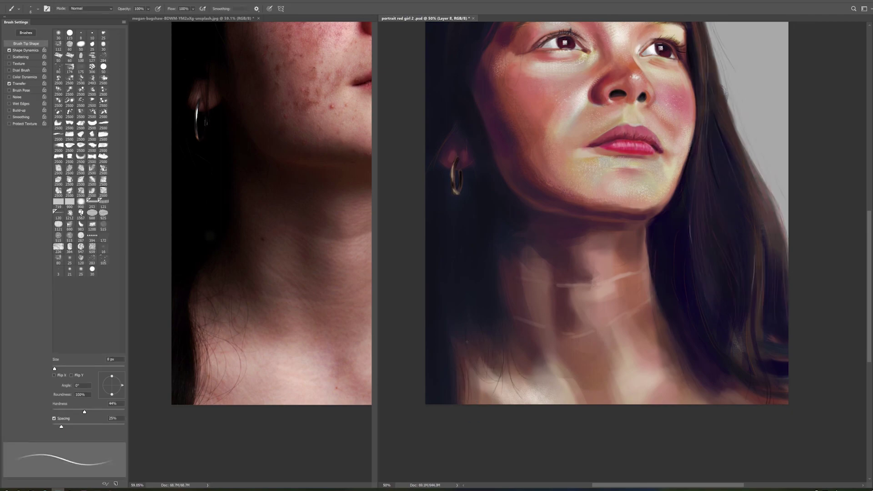